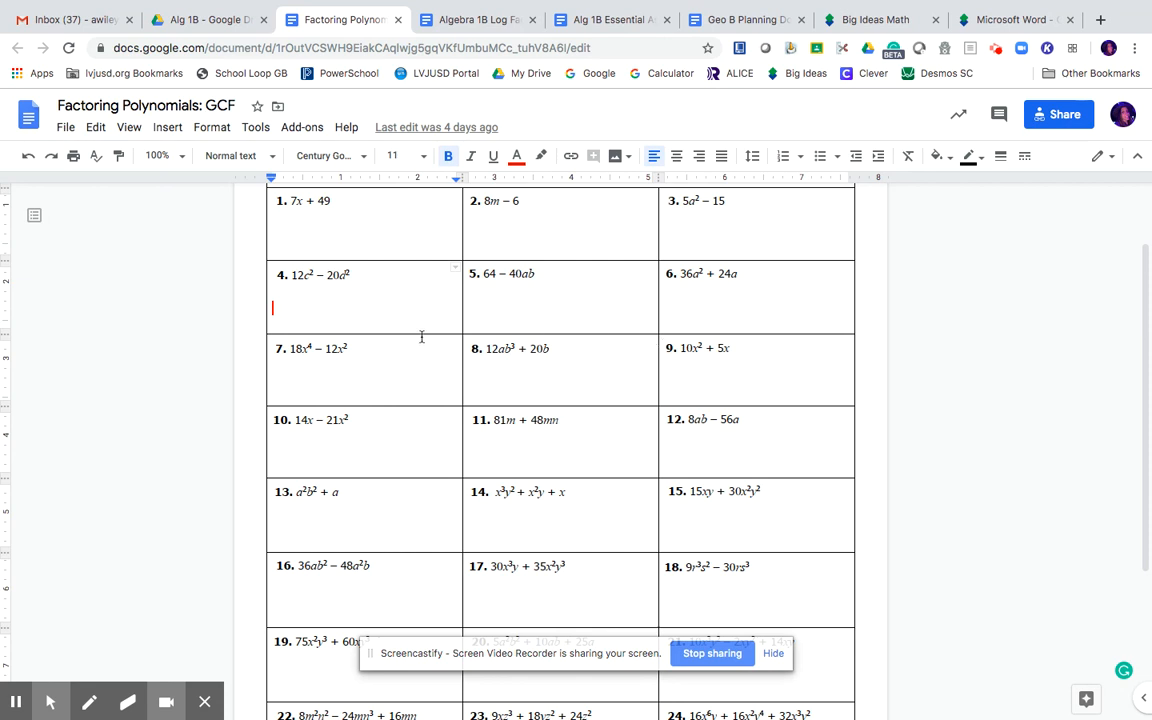
pyautogui.scroll(2, 725, 355)
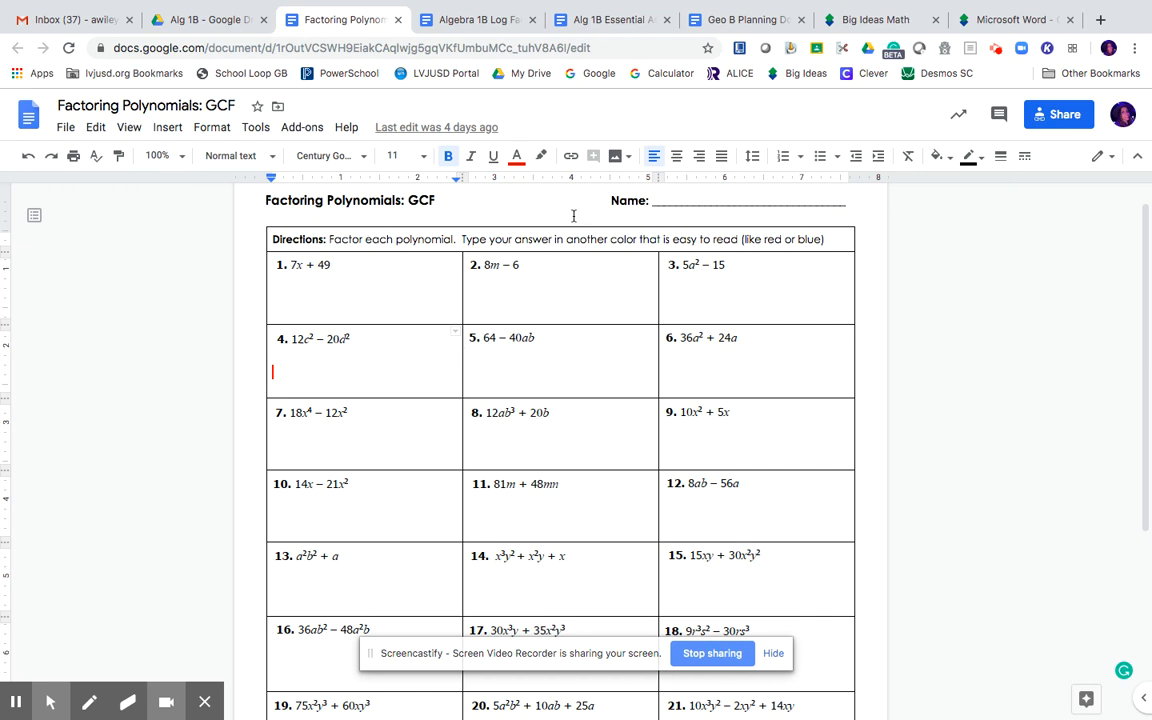
pyautogui.click(517, 158)
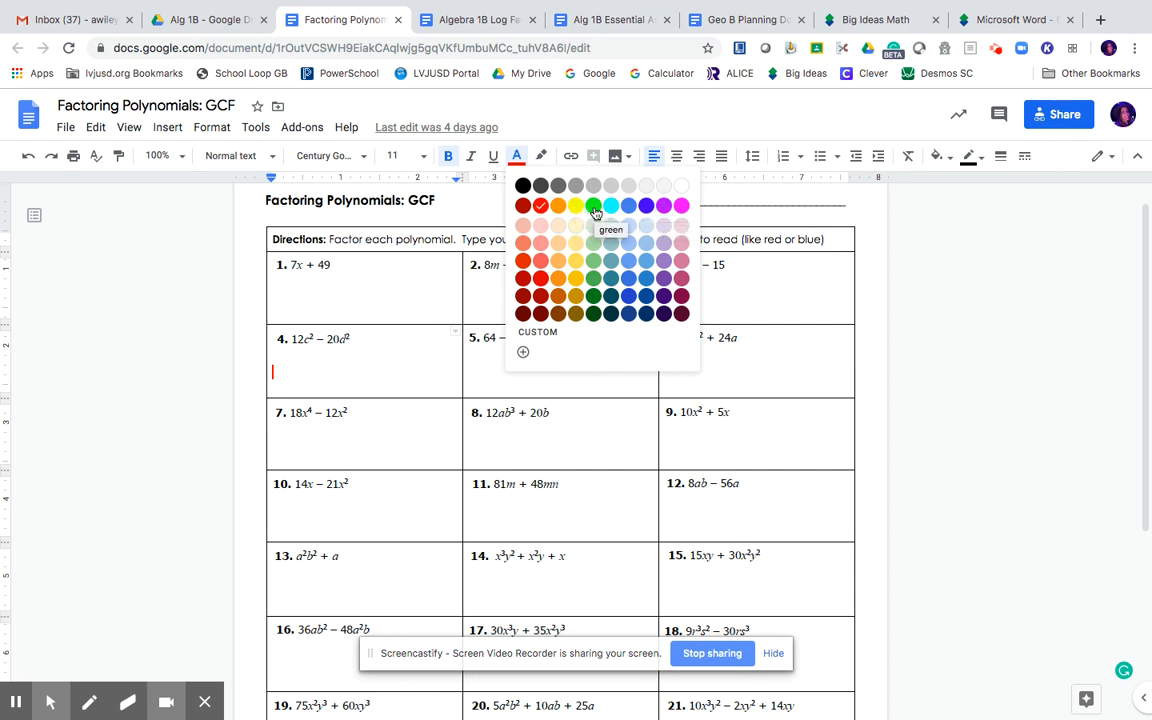
pyautogui.click(517, 161)
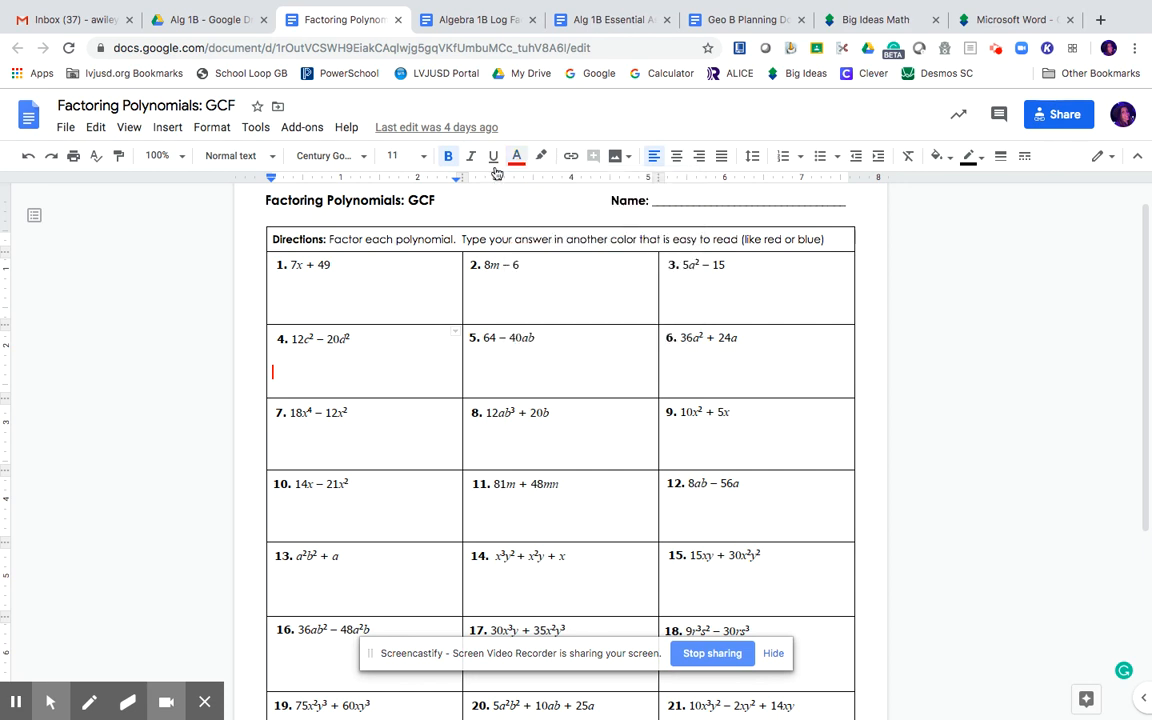
pyautogui.click(364, 157)
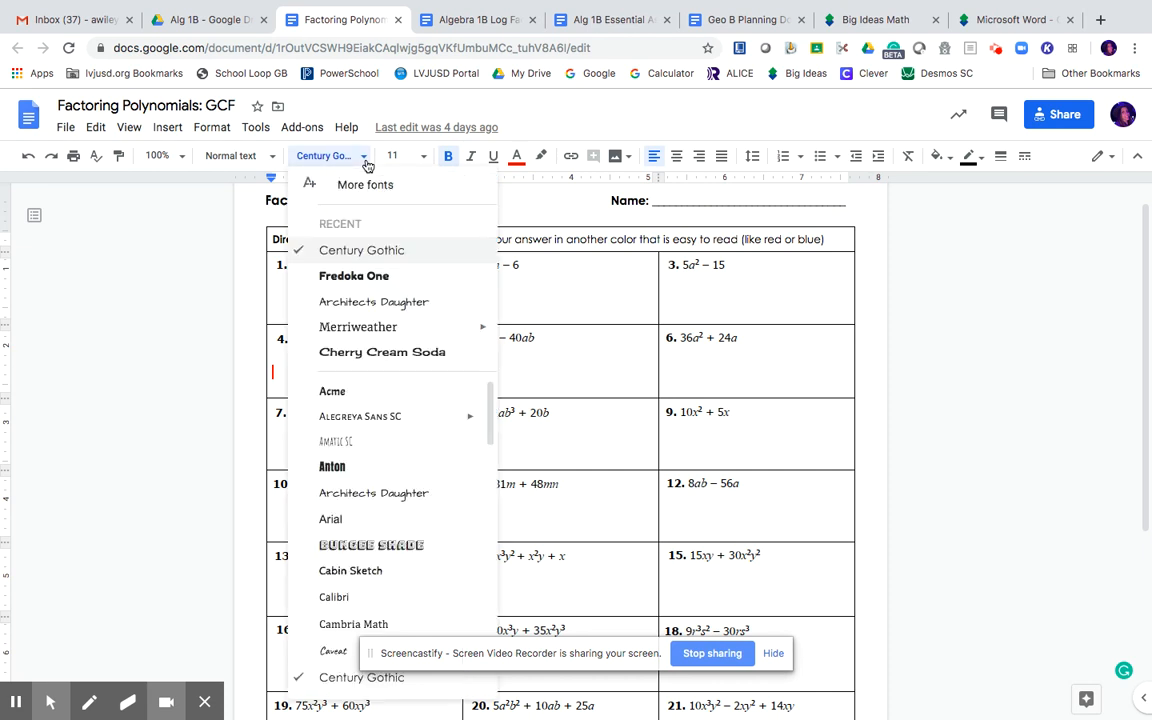
pyautogui.click(366, 163)
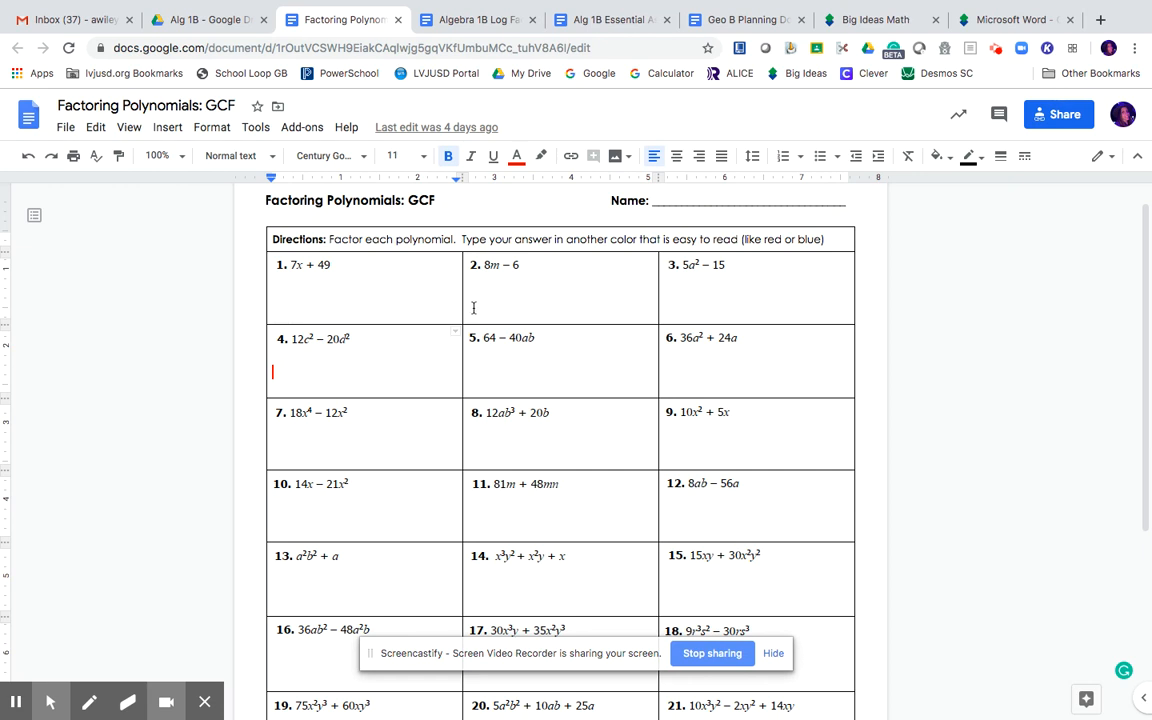
# - Set the text color to red for the answer space under problem 3
pyautogui.click(672, 296)
pyautogui.click(518, 158)
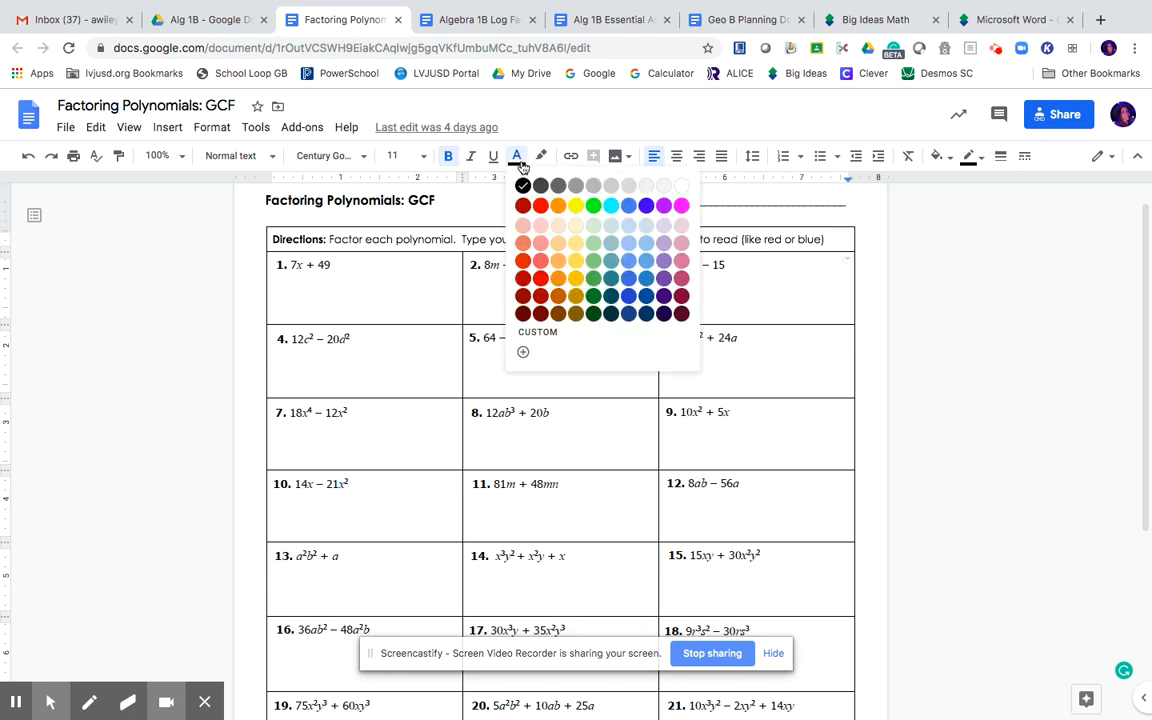
pyautogui.click(541, 206)
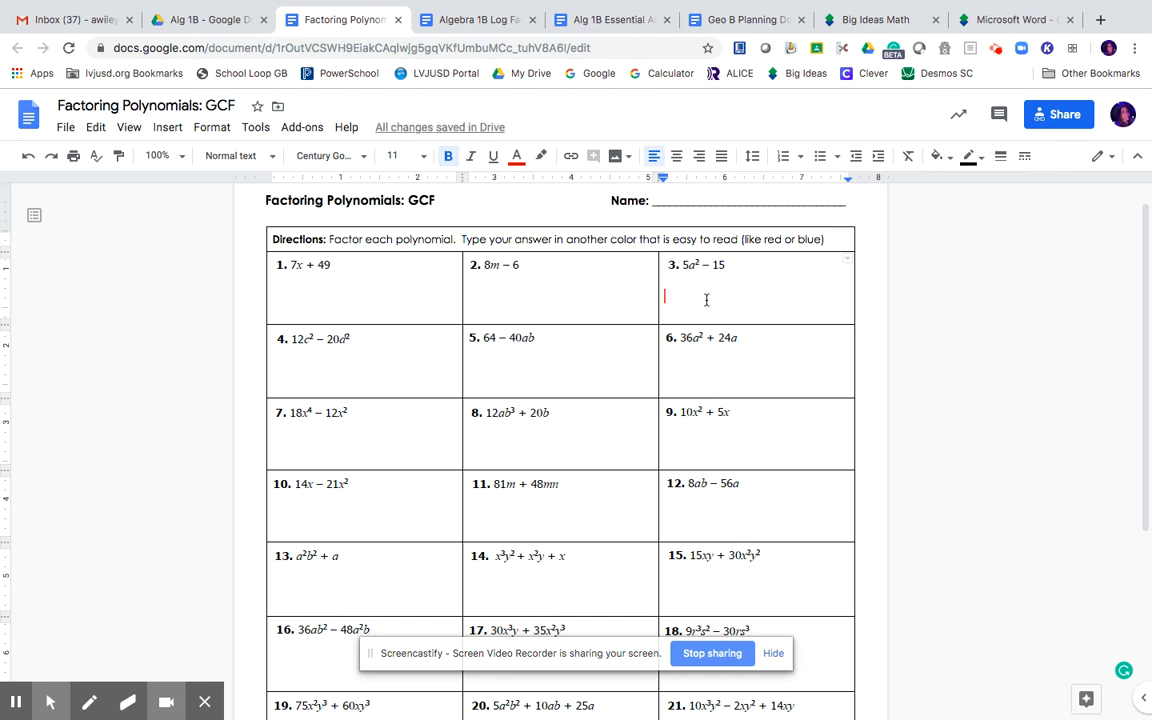
# - Enter 5(a2 as the start of the answer under problem 3 and format the 2 as a superscript
pyautogui.write('5')
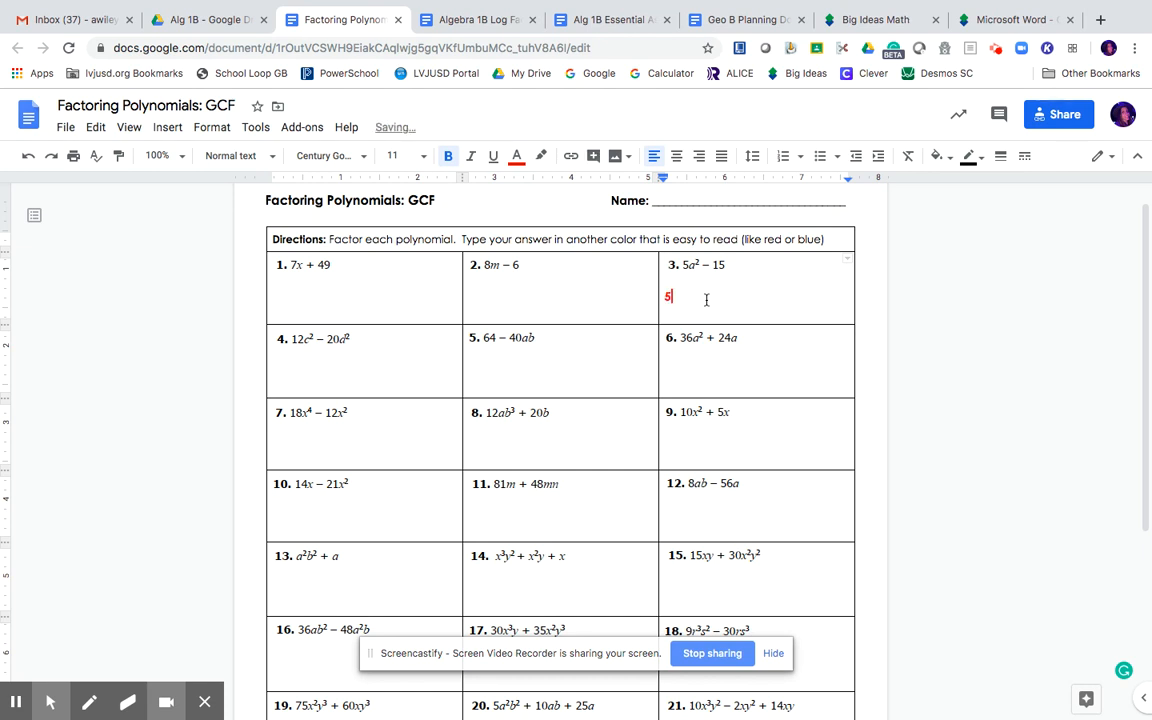
pyautogui.write('(')
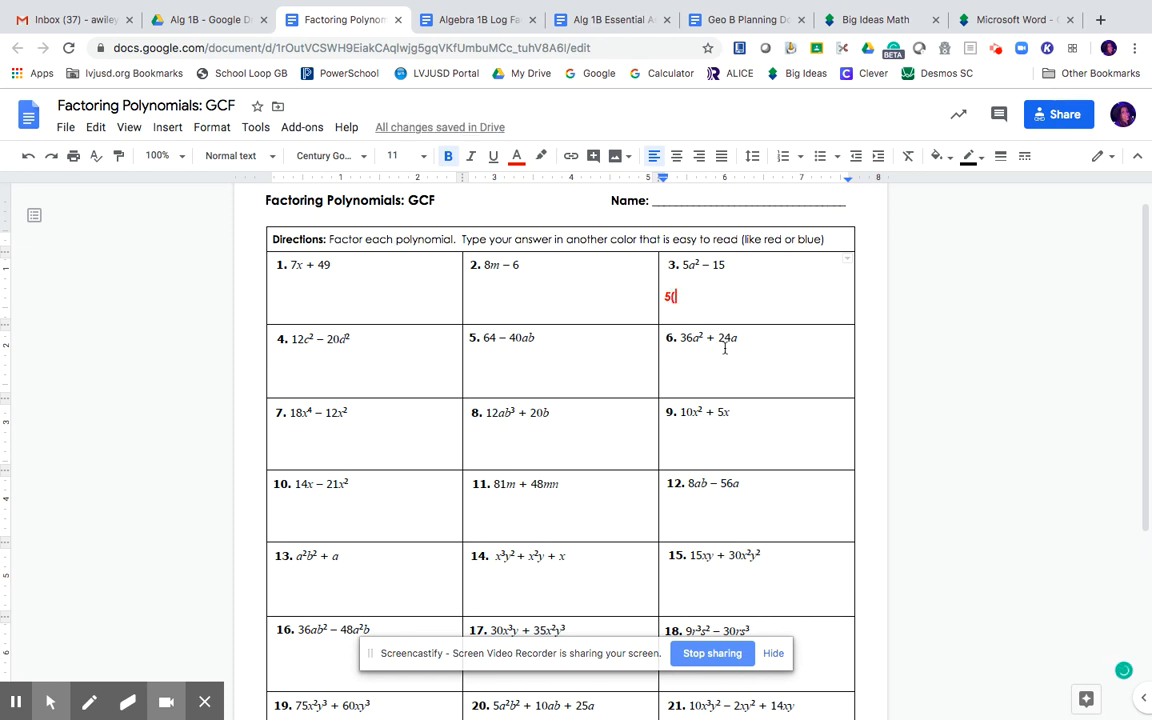
pyautogui.write('a2')
pyautogui.click(203, 131)
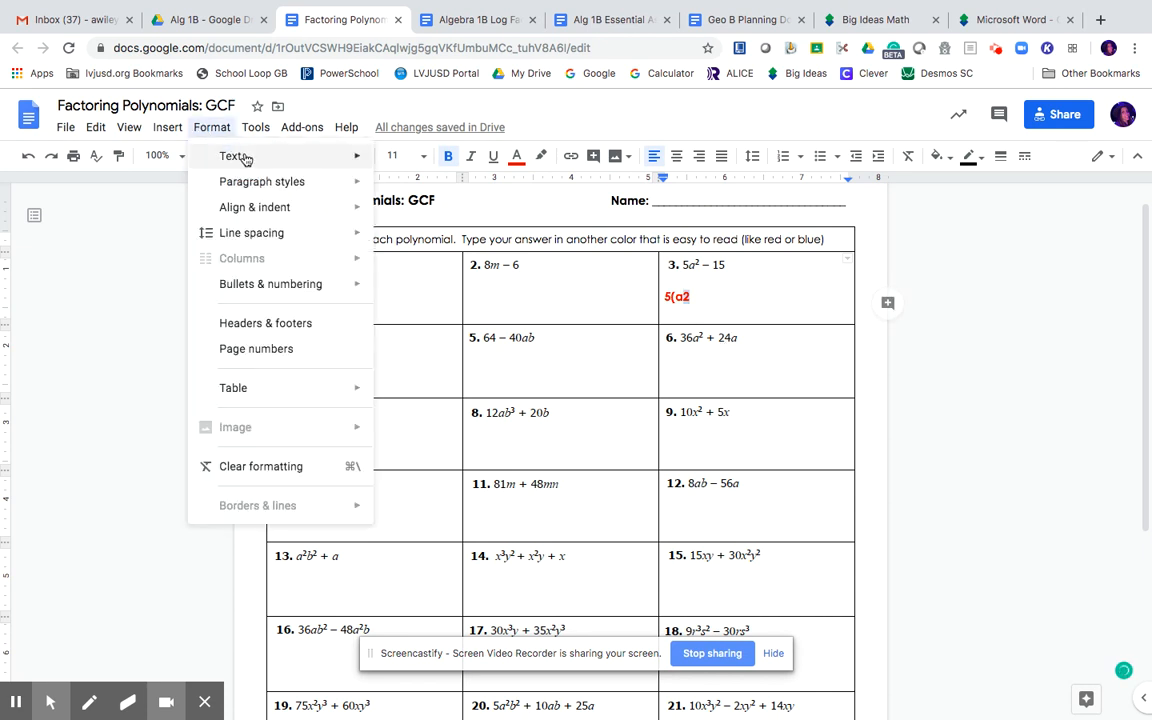
pyautogui.moveTo(244, 158)
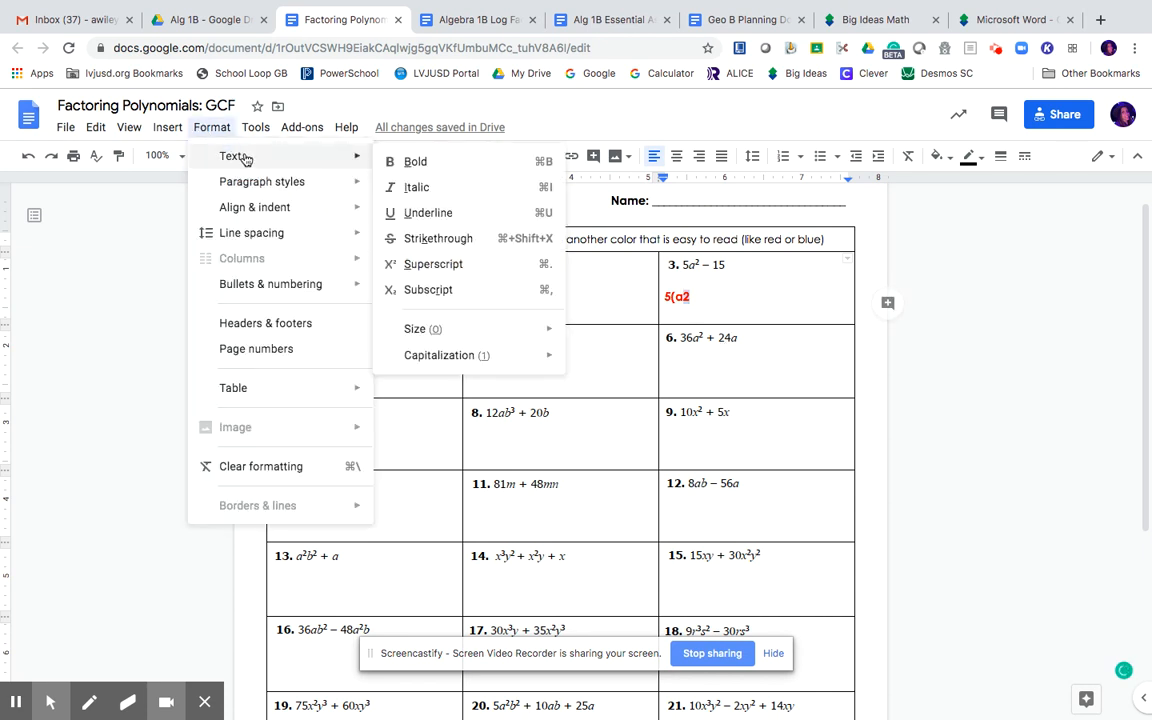
pyautogui.click(435, 265)
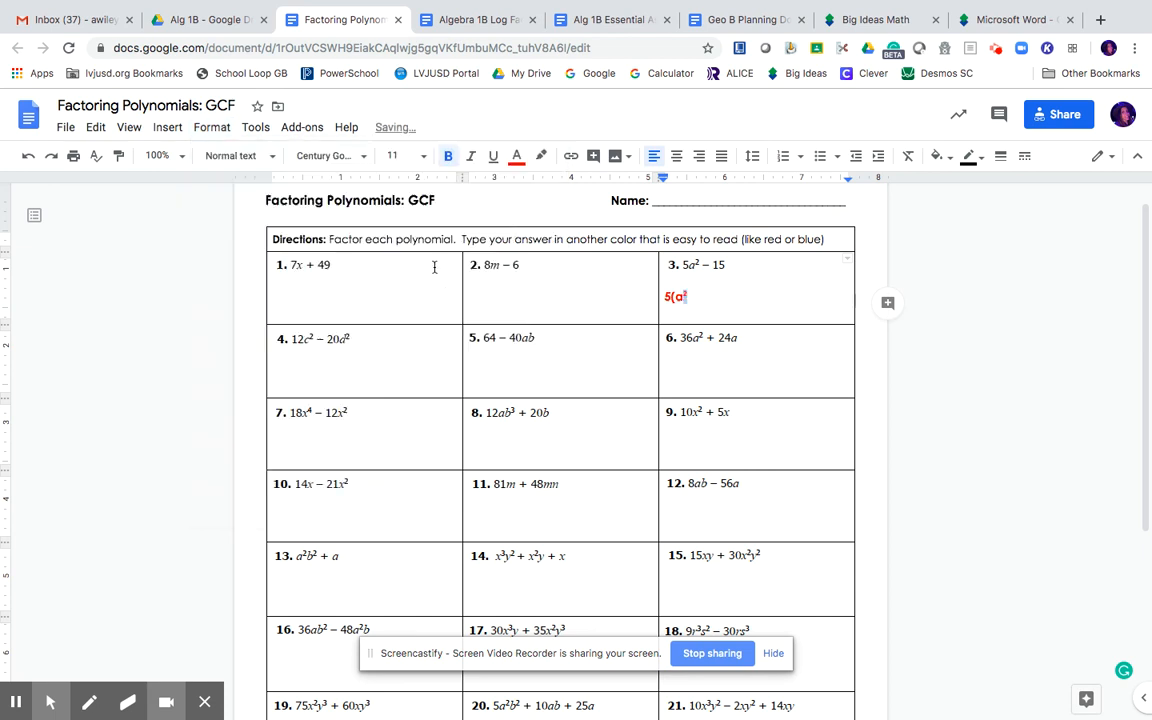
# - Complete the problem 3 answer as 5(a²-3) with superscript turned off after the exponent, and delete that answer
pyautogui.click(736, 320)
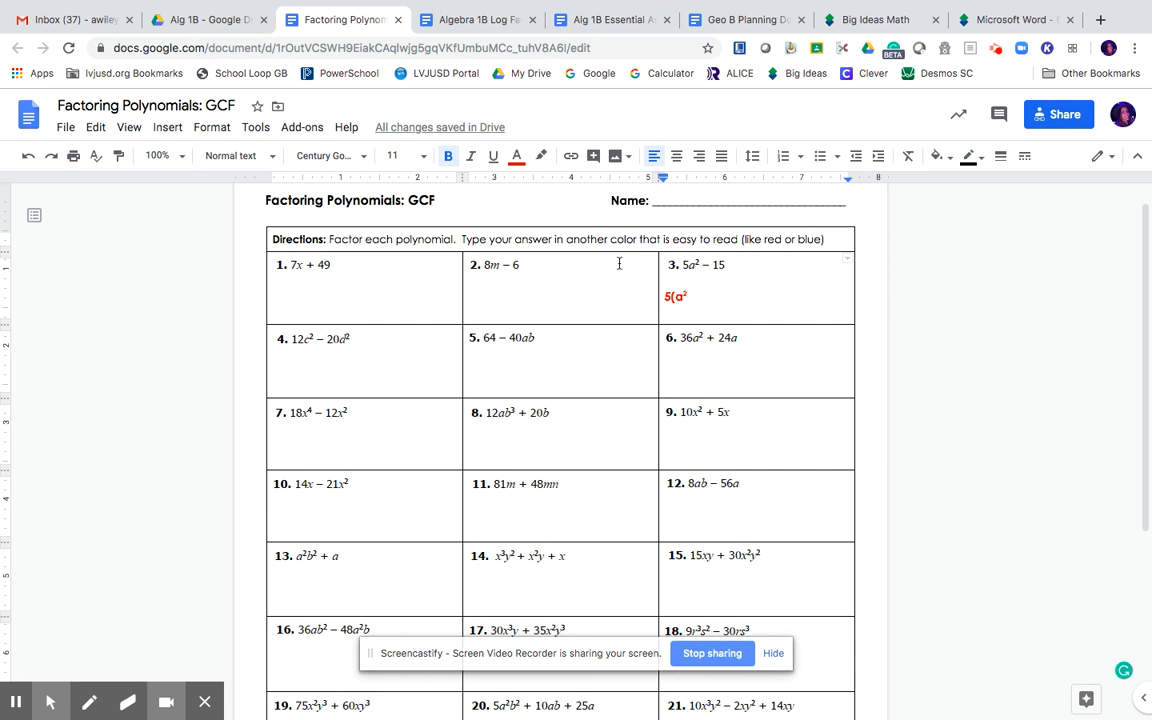
pyautogui.click(212, 128)
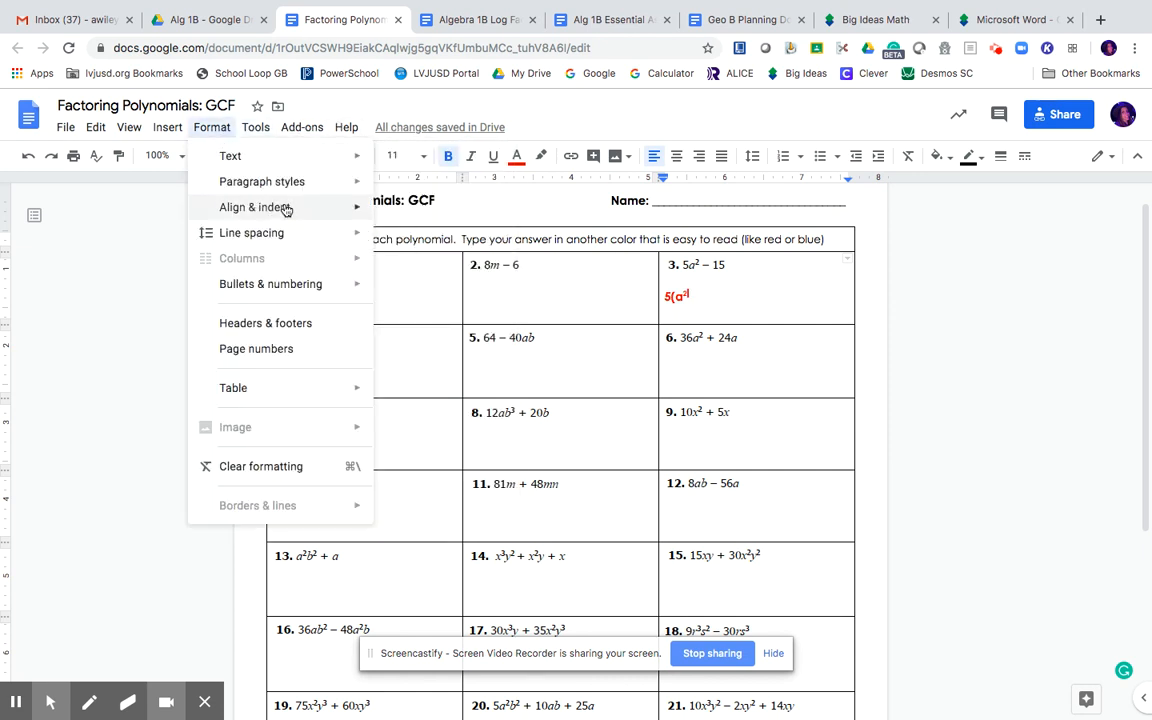
pyautogui.moveTo(310, 157)
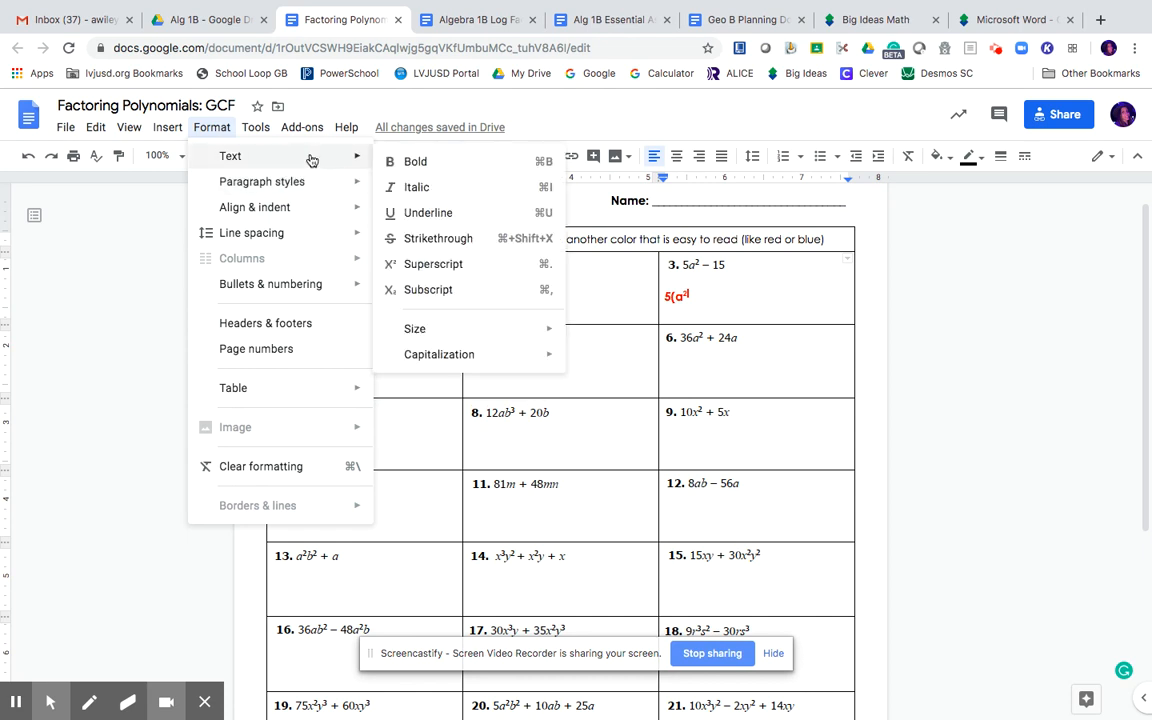
pyautogui.click(455, 264)
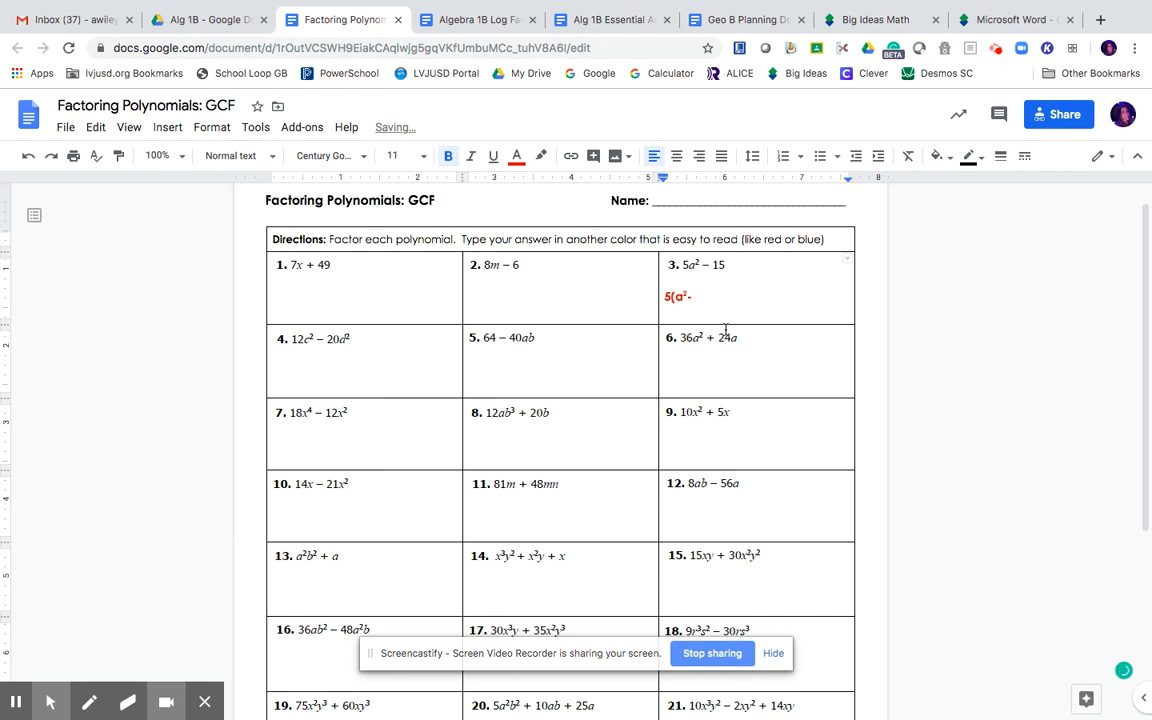
pyautogui.write('3')
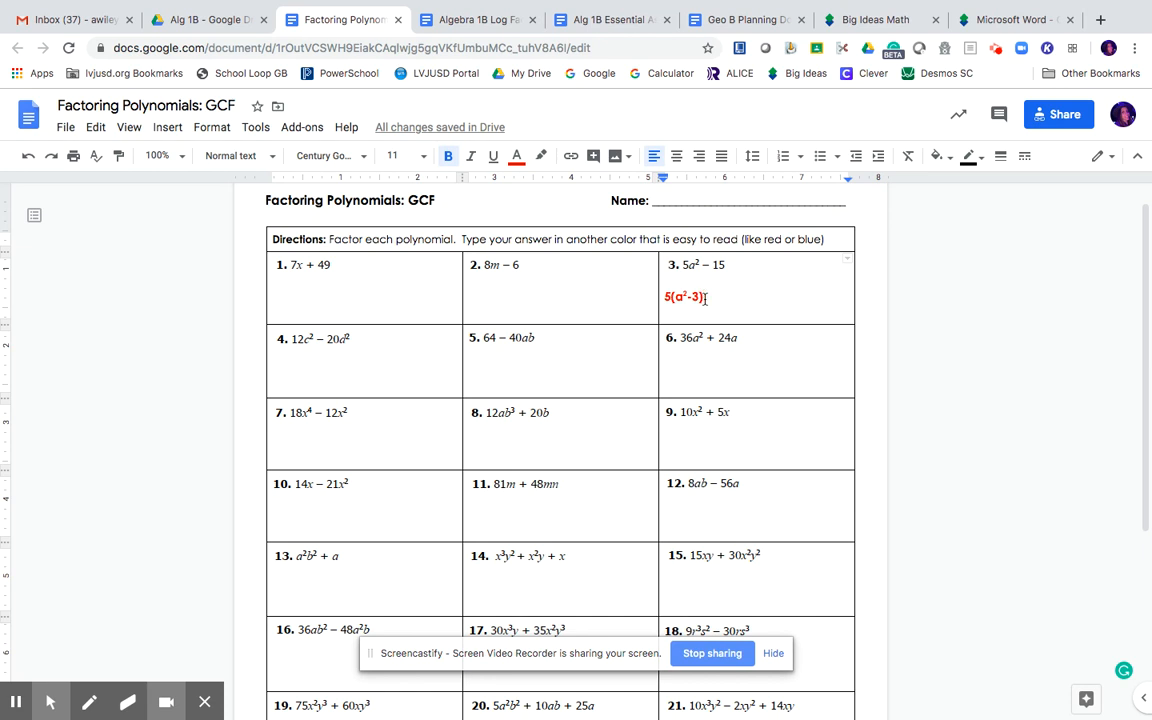
pyautogui.moveTo(706, 297); pyautogui.dragTo(650, 296)
pyautogui.press('BackSpace')
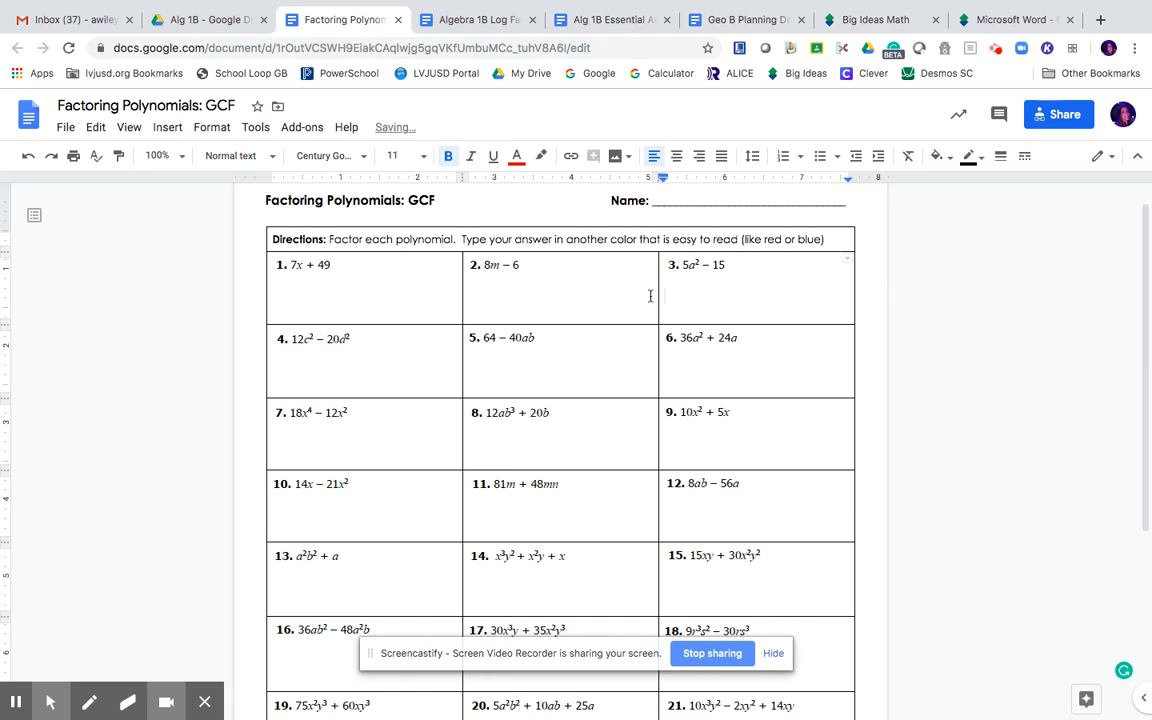
# - Enter 5(a2-3) in full under problem 3 with the 2 superscripted, and clear the answer again
pyautogui.write('5(a2-3)')
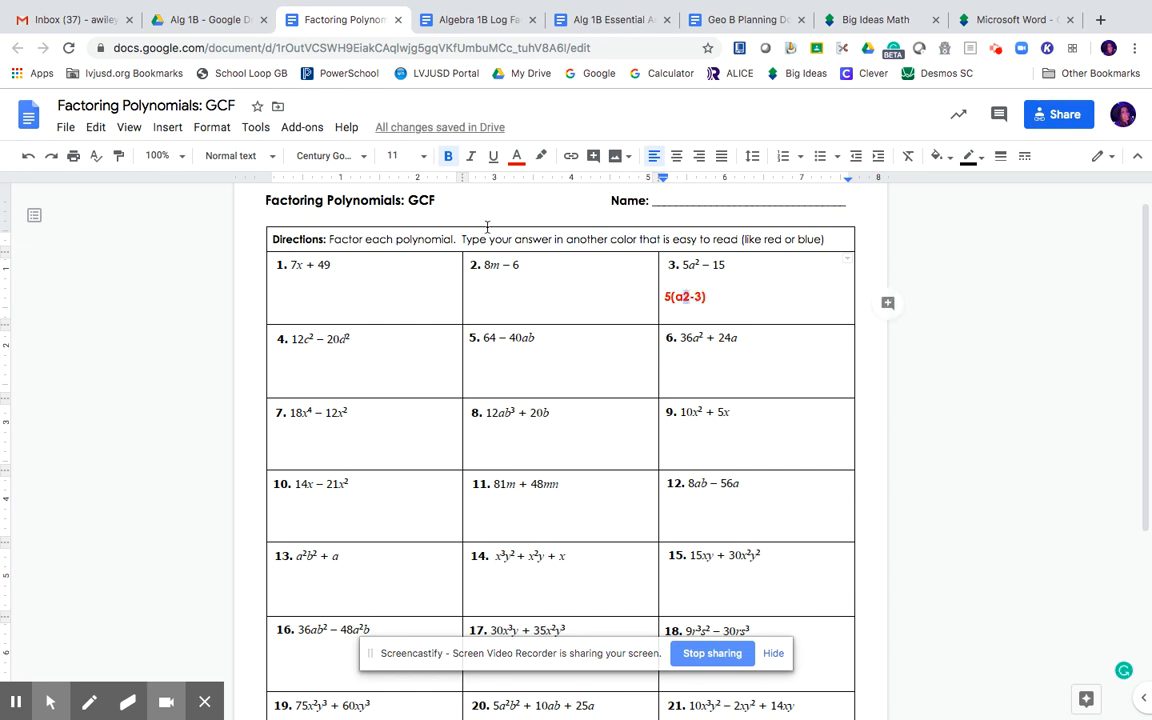
pyautogui.click(212, 127)
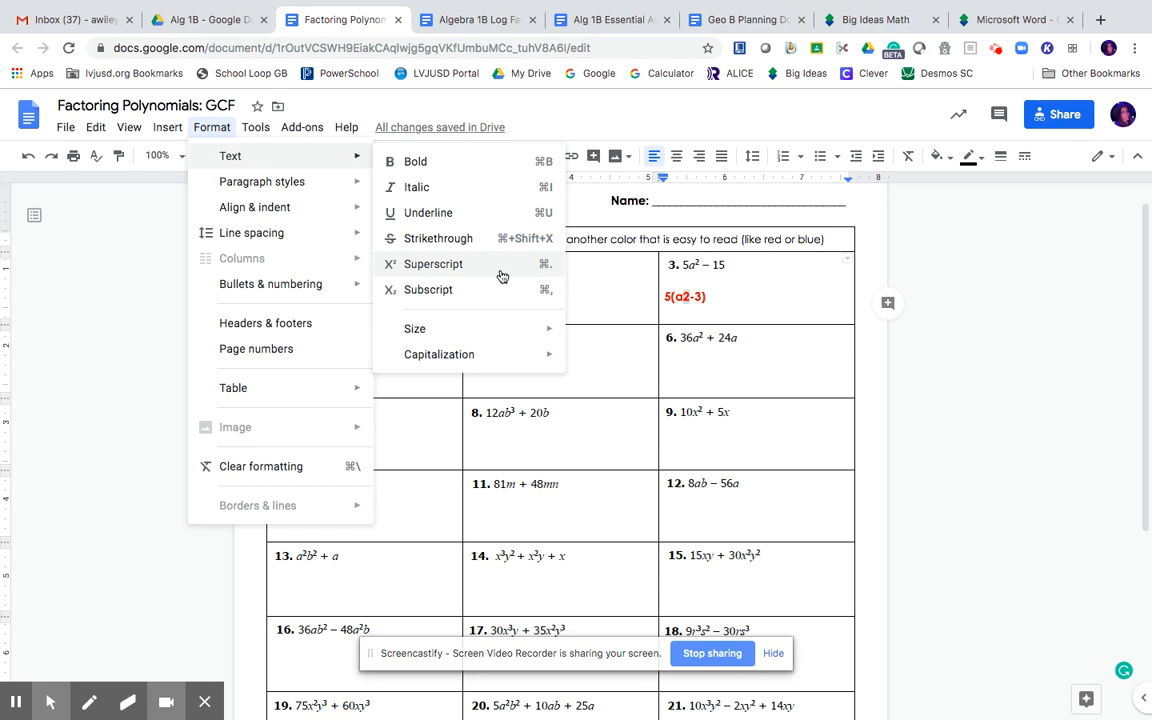
pyautogui.click(475, 275)
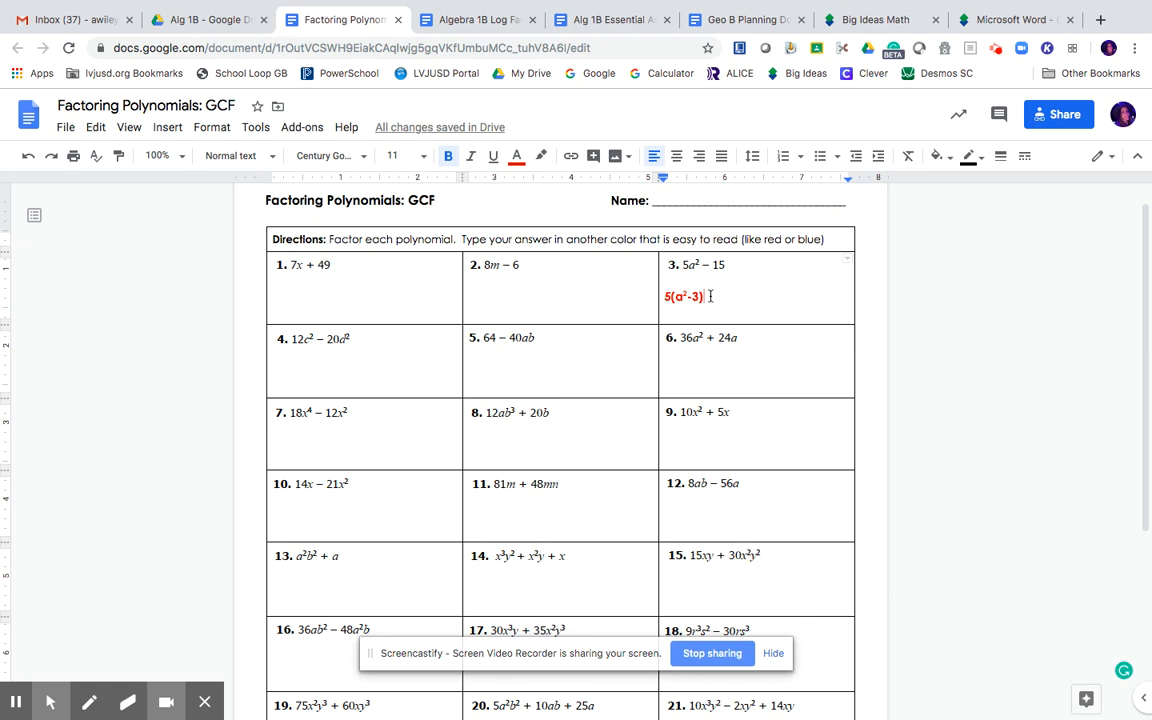
pyautogui.moveTo(708, 295); pyautogui.dragTo(667, 296)
pyautogui.press('BackSpace')
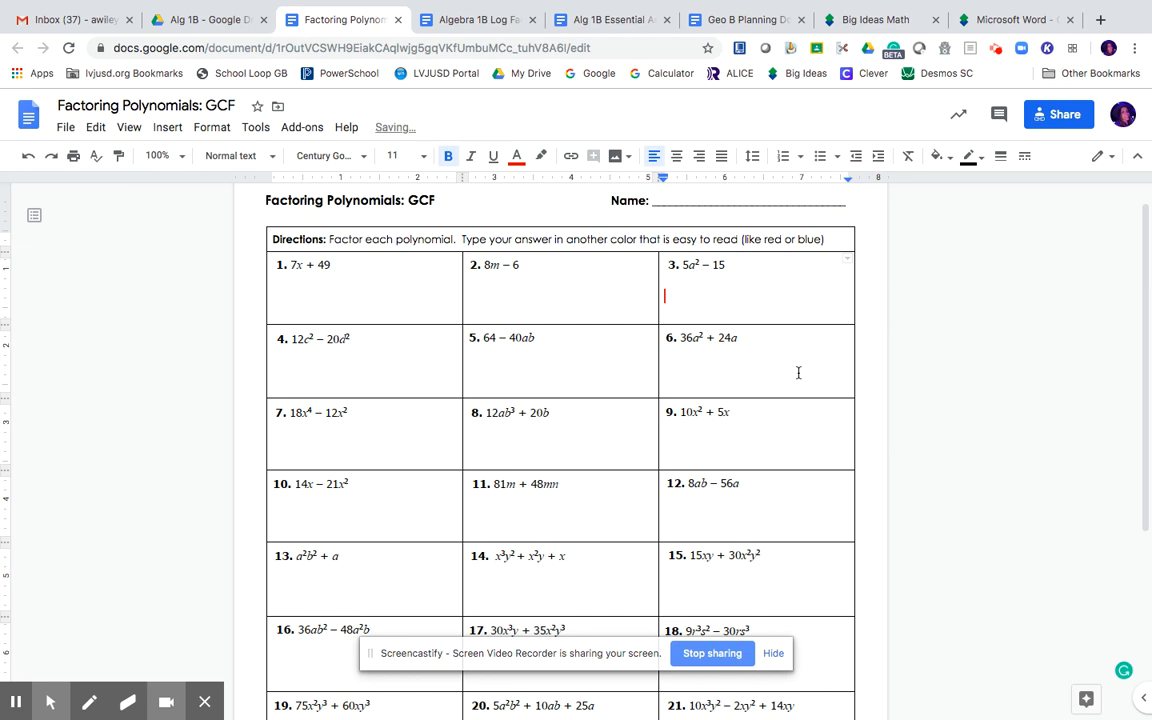
# - Insert an equation under problem 3 containing a 5 followed by an empty pair of parentheses
pyautogui.click(163, 128)
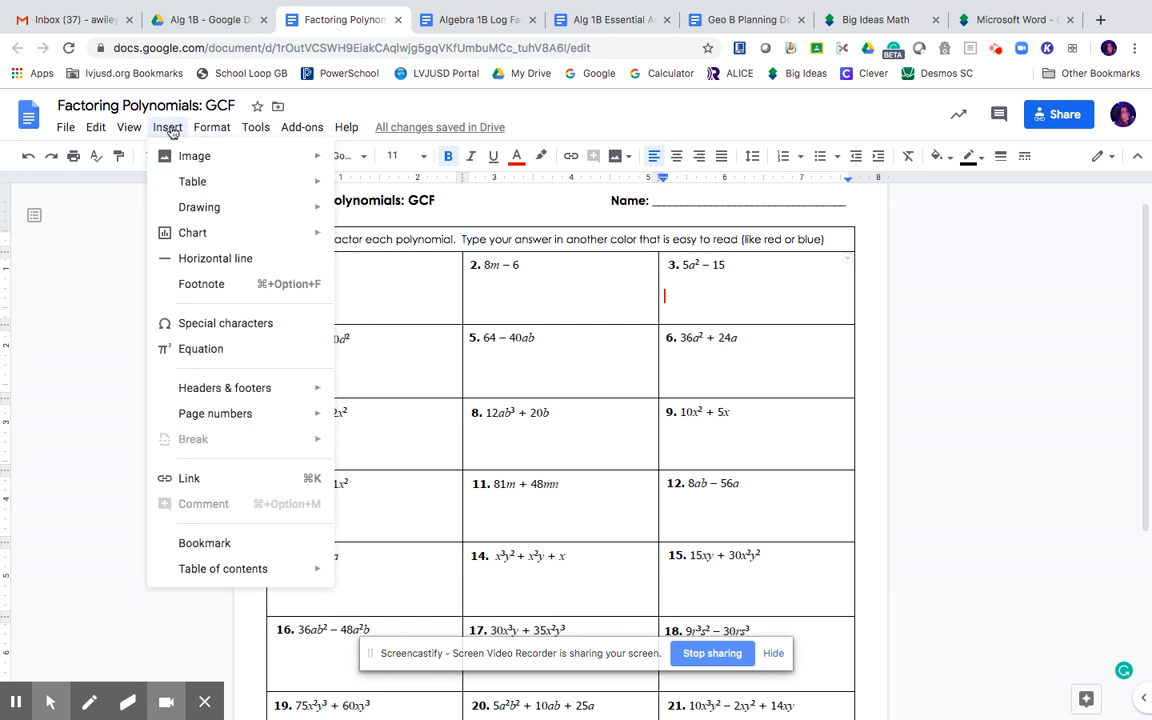
pyautogui.click(201, 349)
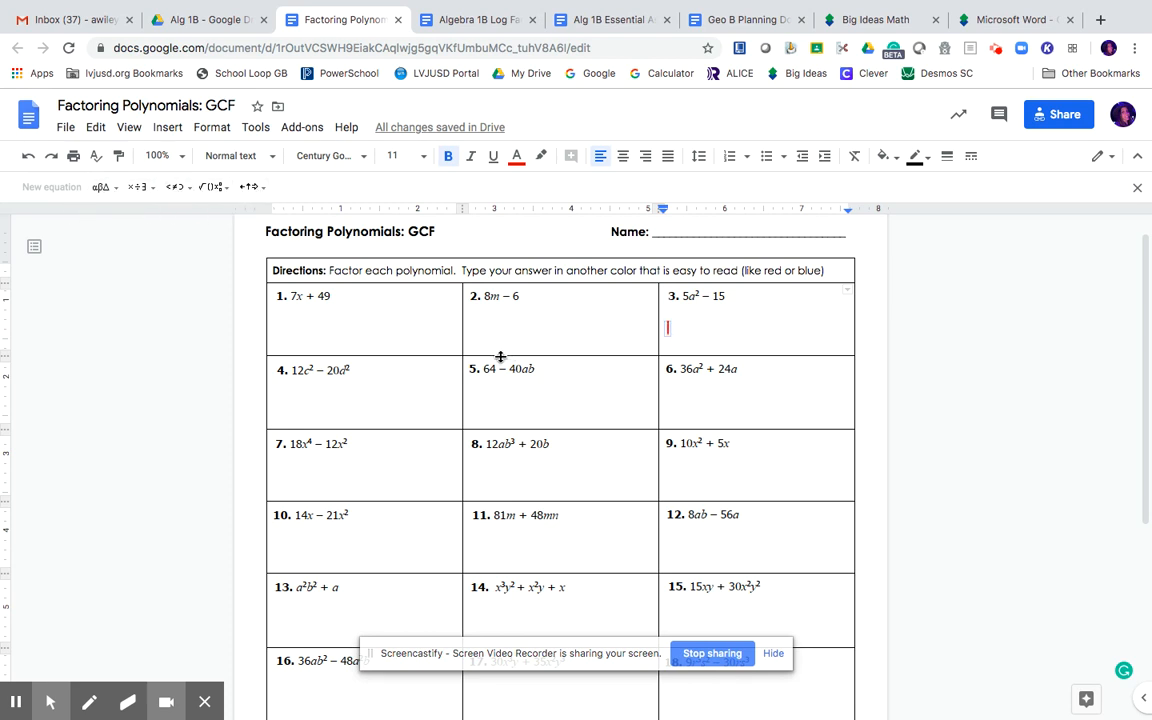
pyautogui.write('5')
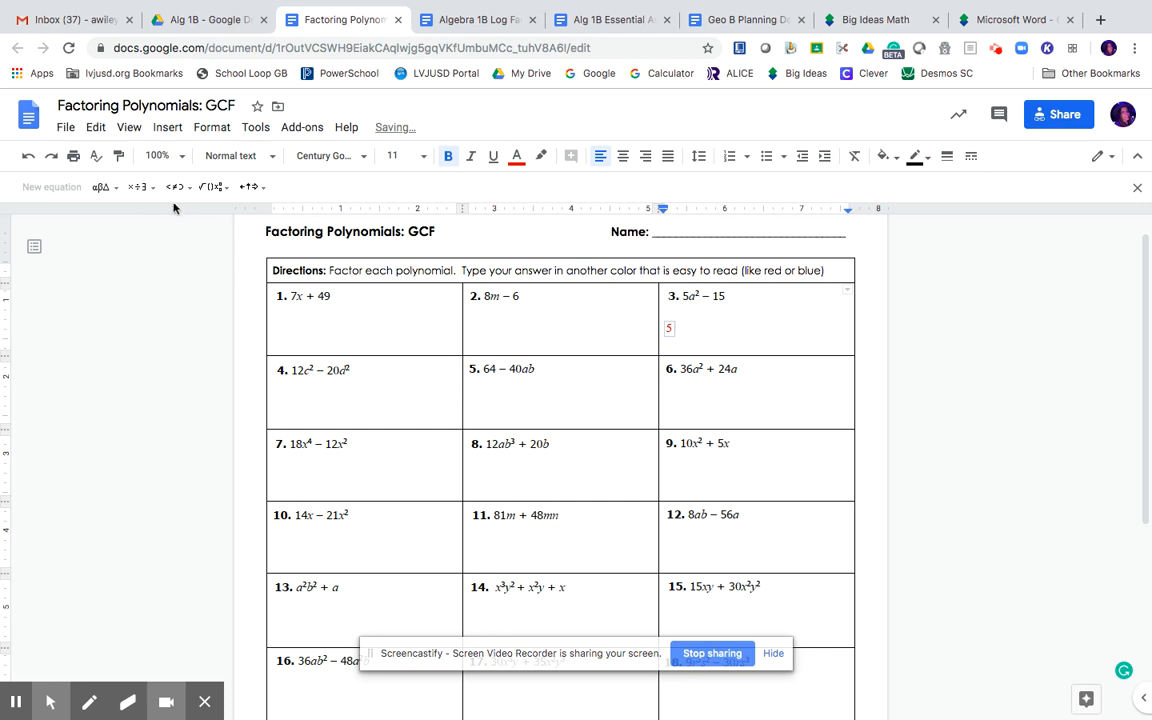
pyautogui.click(207, 188)
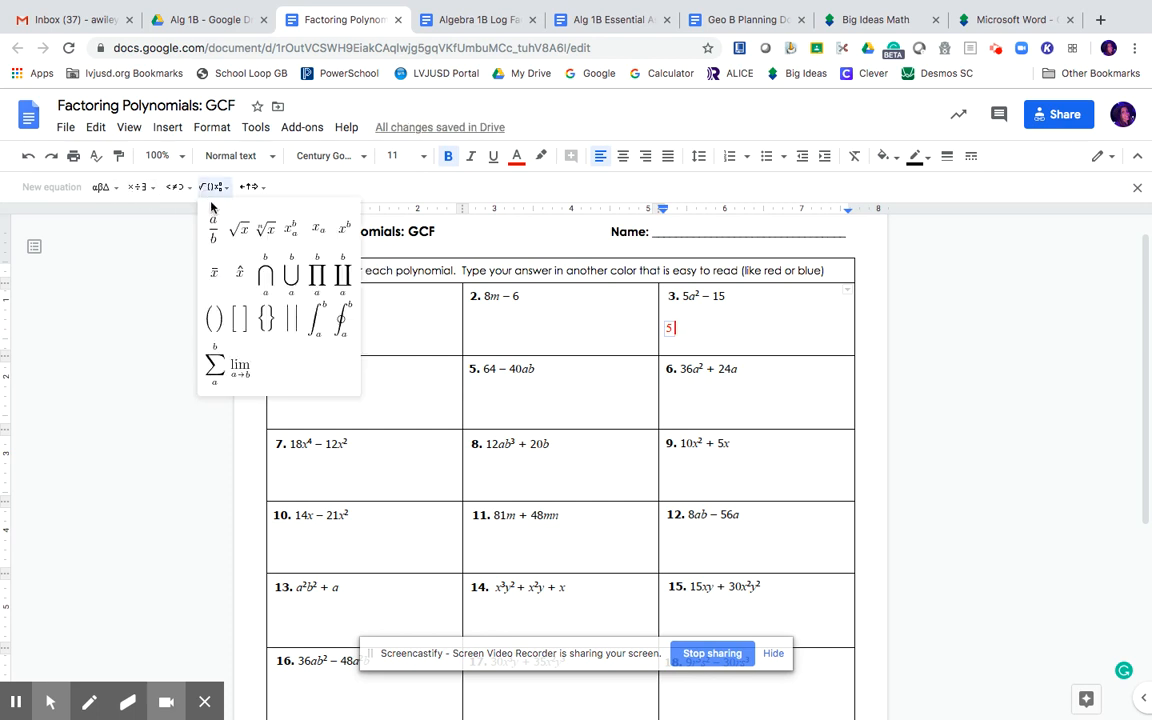
pyautogui.click(213, 318)
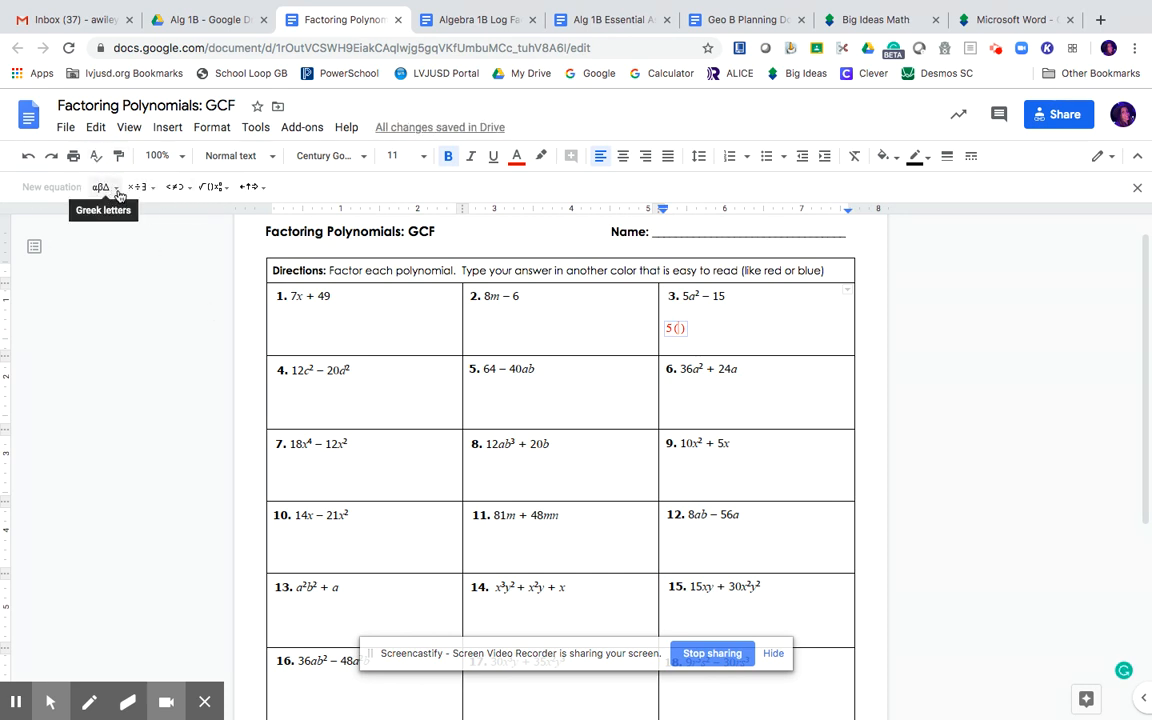
# - Fill the equation's parentheses with a² − 3, using a superscript for the exponent, and leave the equation
pyautogui.click(208, 188)
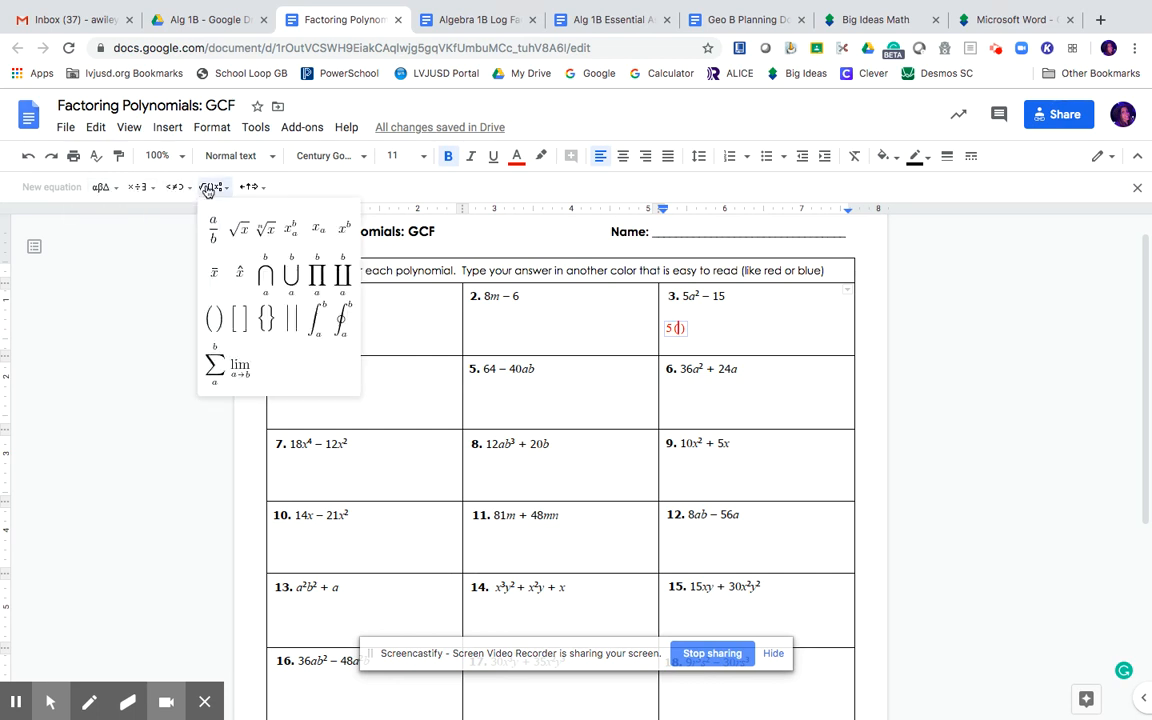
pyautogui.click(345, 244)
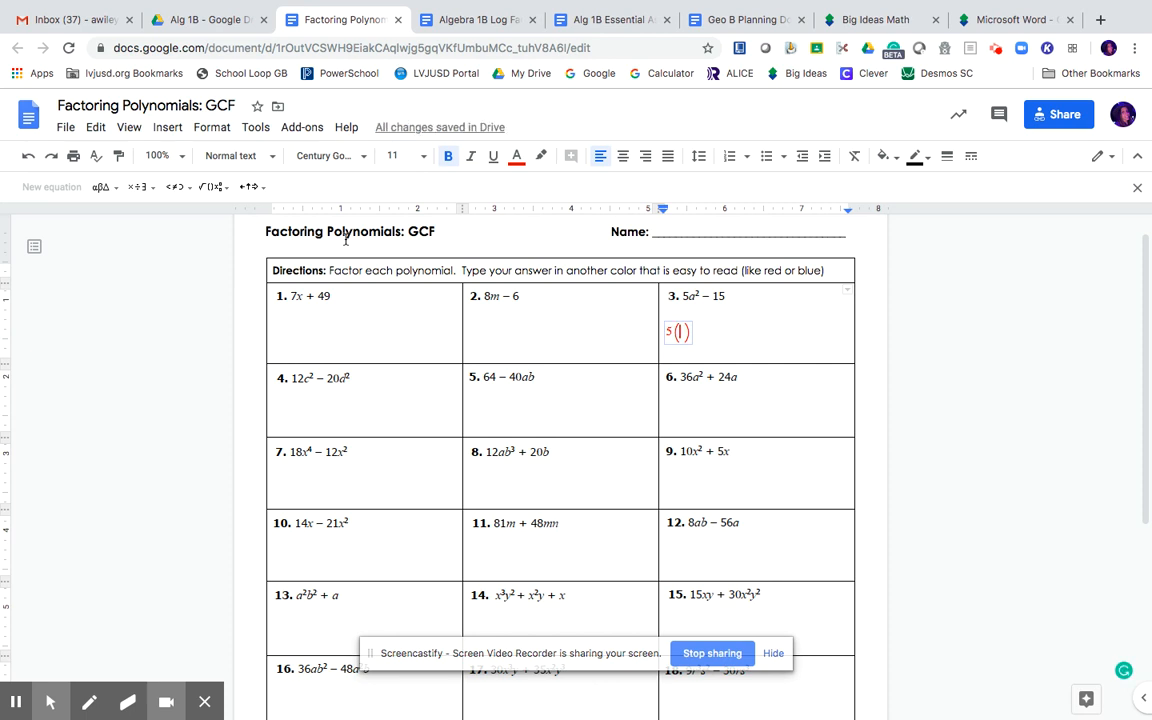
pyautogui.write('a')
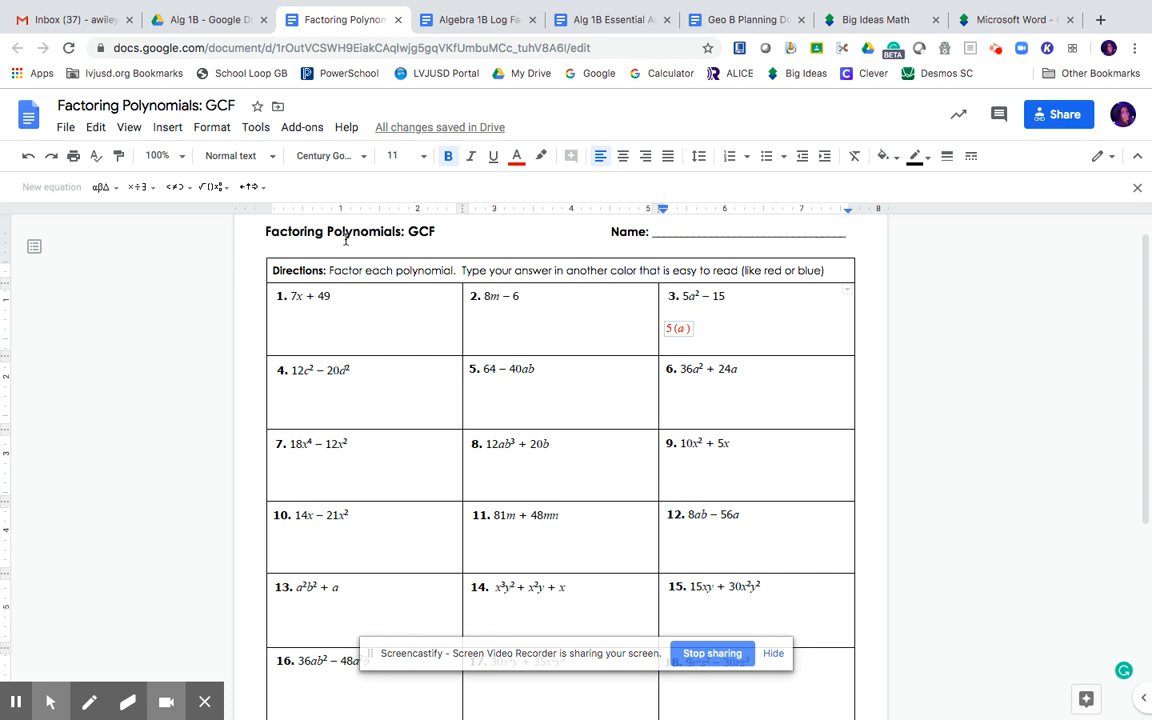
pyautogui.write('^2')
pyautogui.write('-')
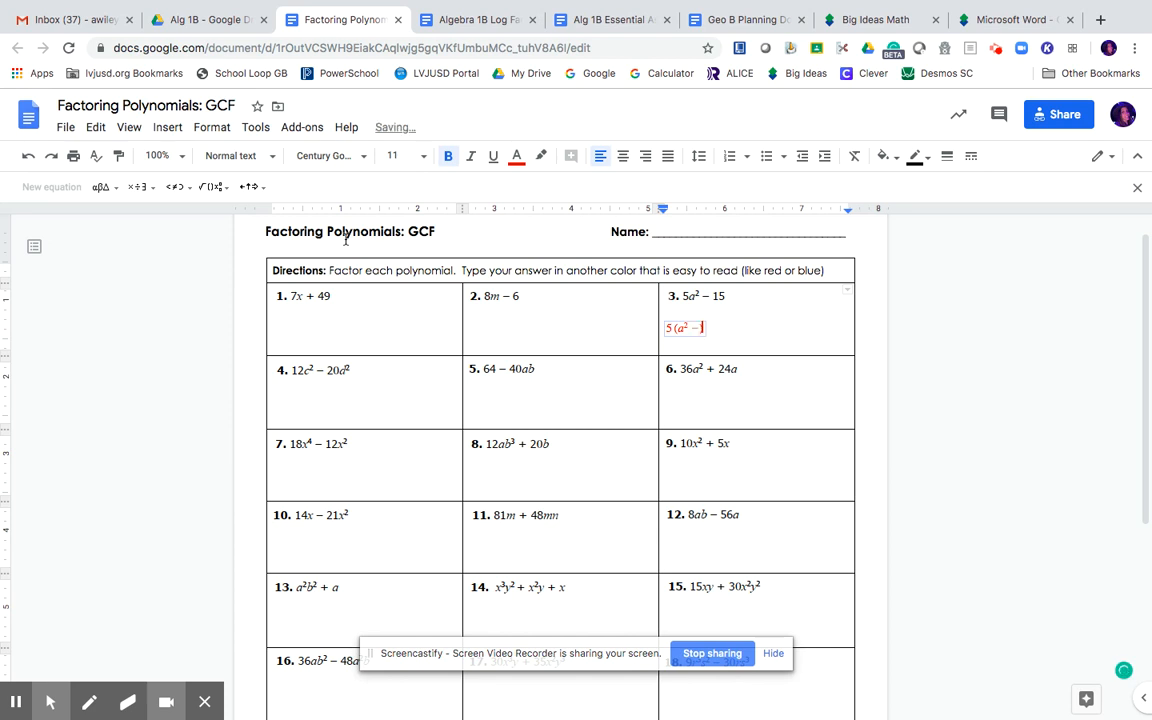
pyautogui.write('3')
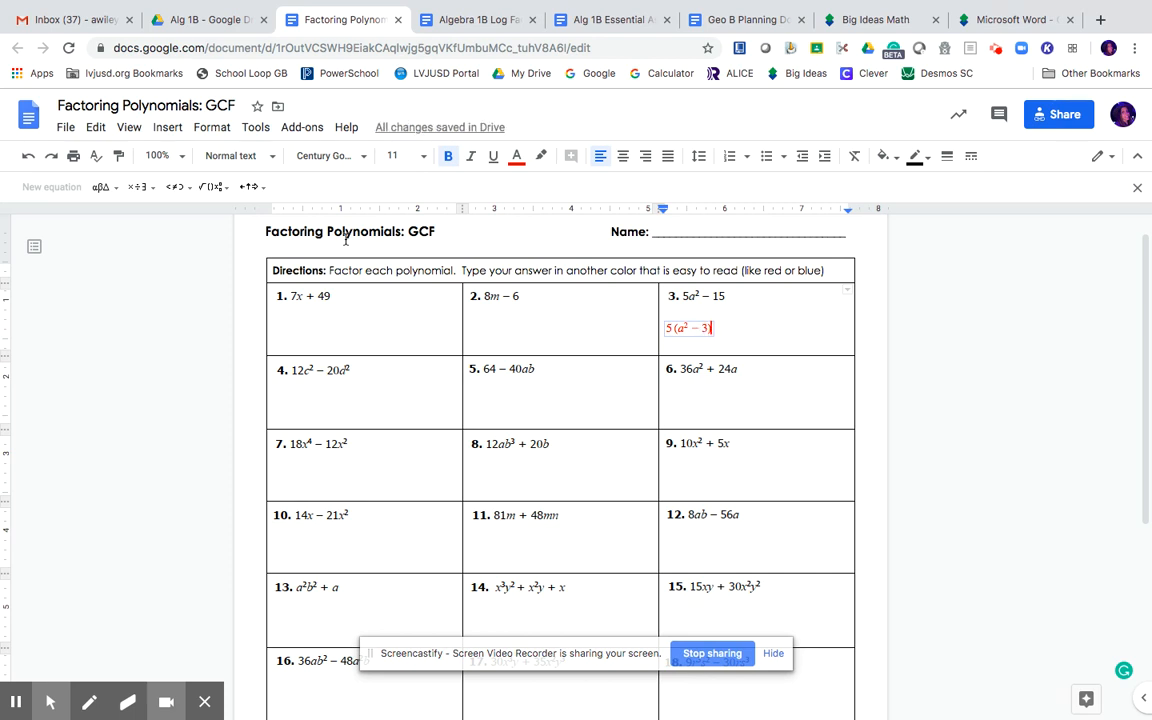
pyautogui.press('Escape')
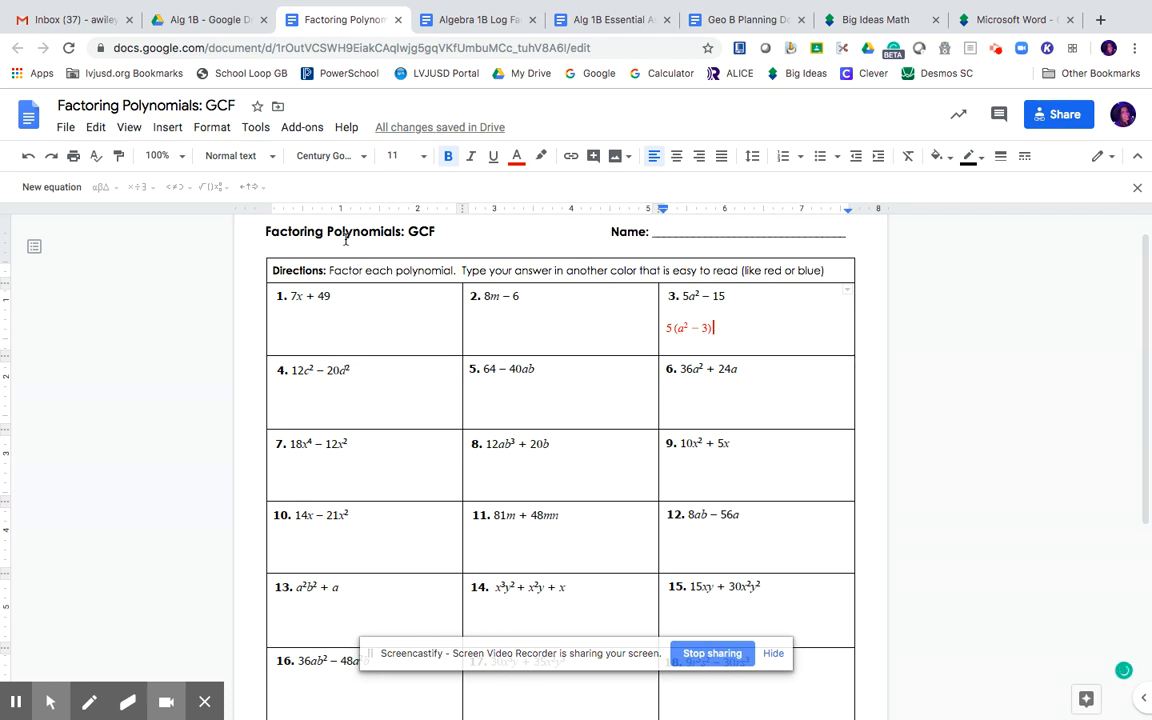
# - Add a second equation containing 5xkgs on a new line under the problem 3 answer, and delete it along with that line
pyautogui.press('Return')
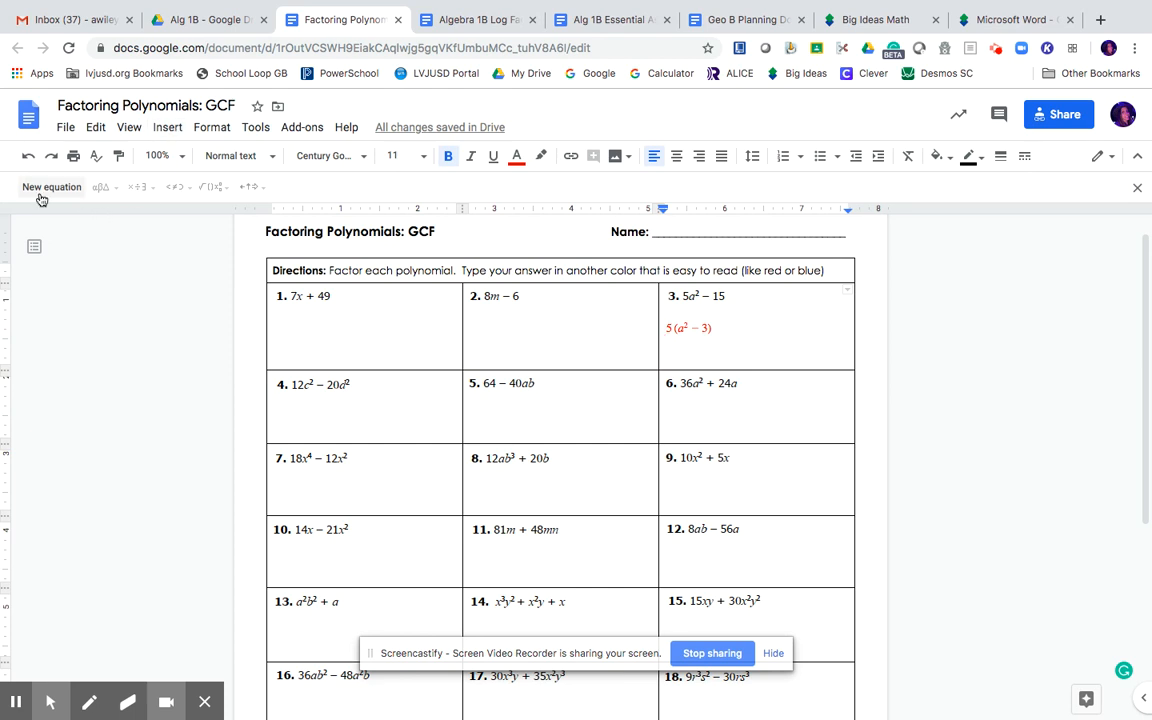
pyautogui.click(46, 187)
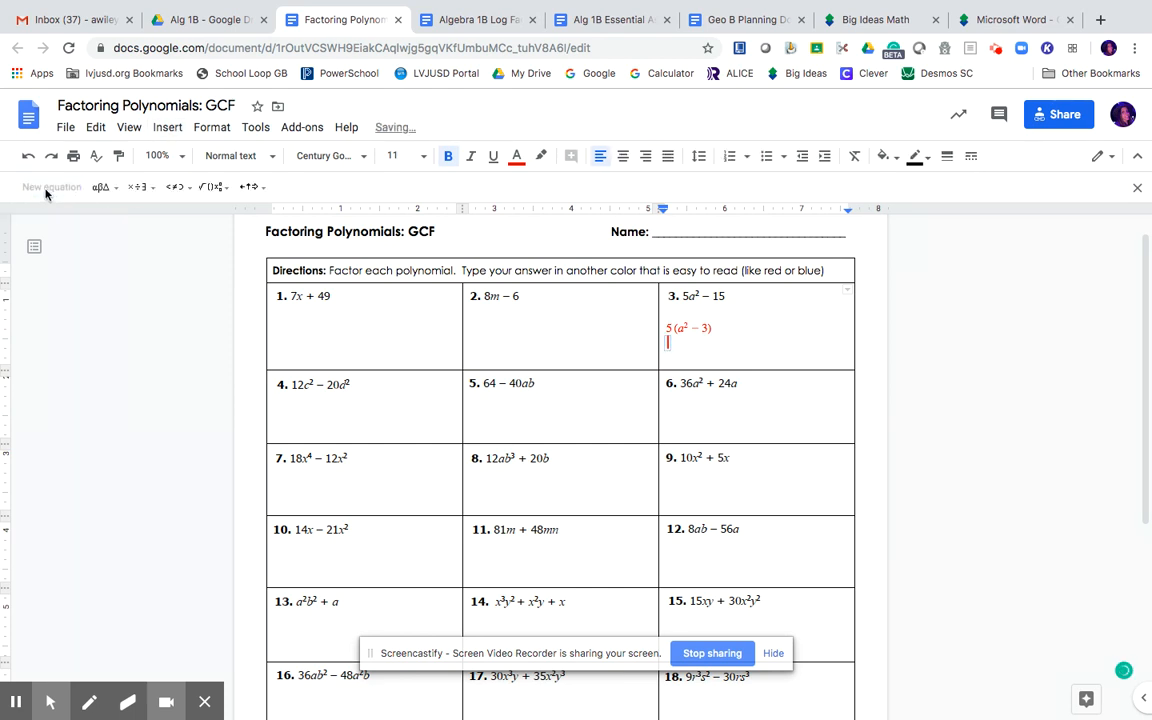
pyautogui.write('5')
pyautogui.write('xkgs')
pyautogui.press('BackSpace')
pyautogui.press('BackSpace')
pyautogui.press('BackSpace')
pyautogui.press('BackSpace')
pyautogui.press('BackSpace')
pyautogui.press('BackSpace')
pyautogui.press('BackSpace')
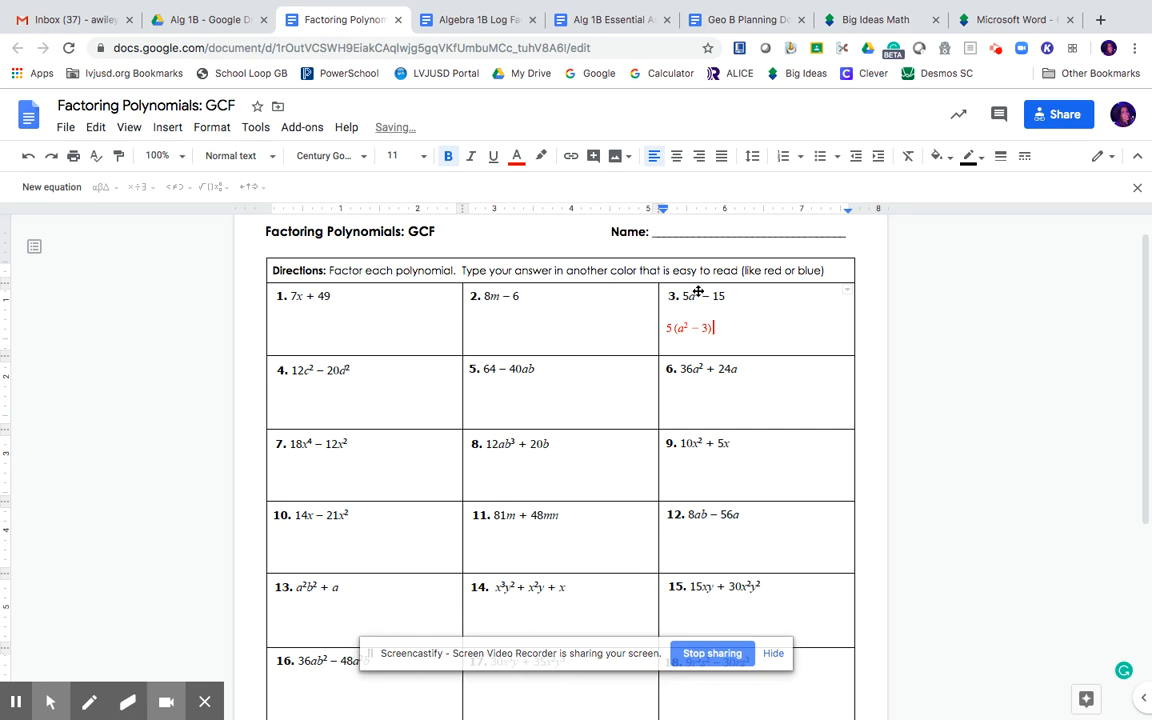
# - Set the problem 3 equation answer 5(a² − 3) to font size 14 and change its text color to purple
pyautogui.moveTo(714, 328); pyautogui.dragTo(666, 331)
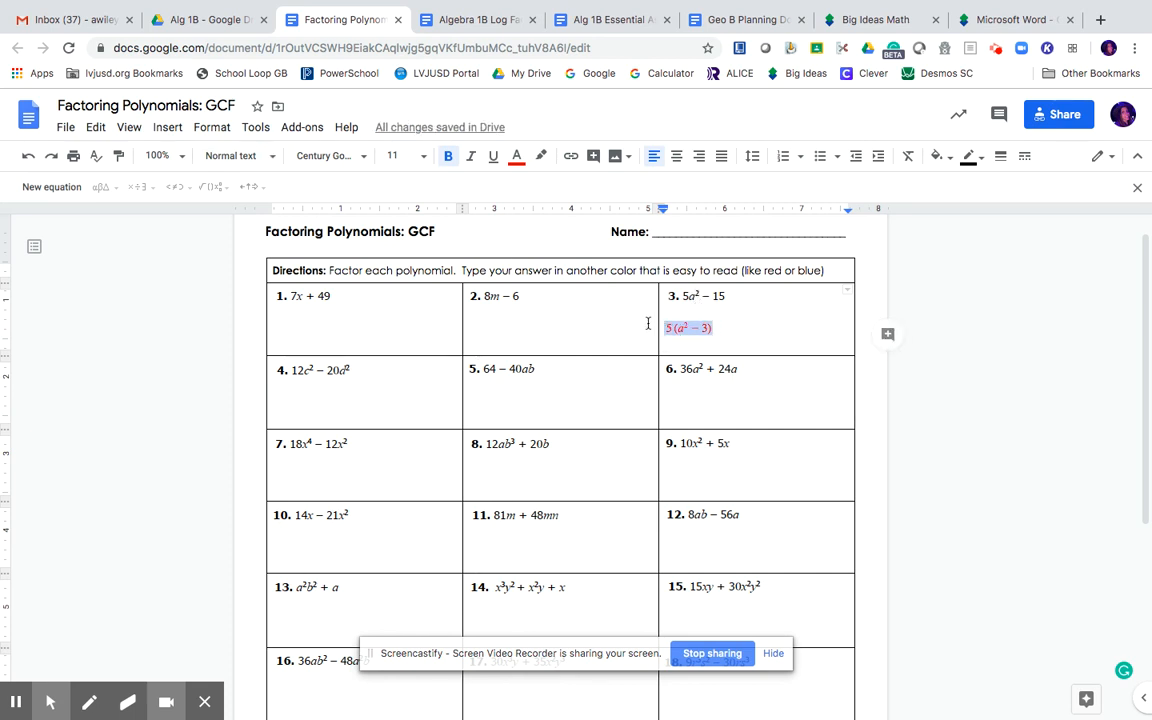
pyautogui.click(423, 162)
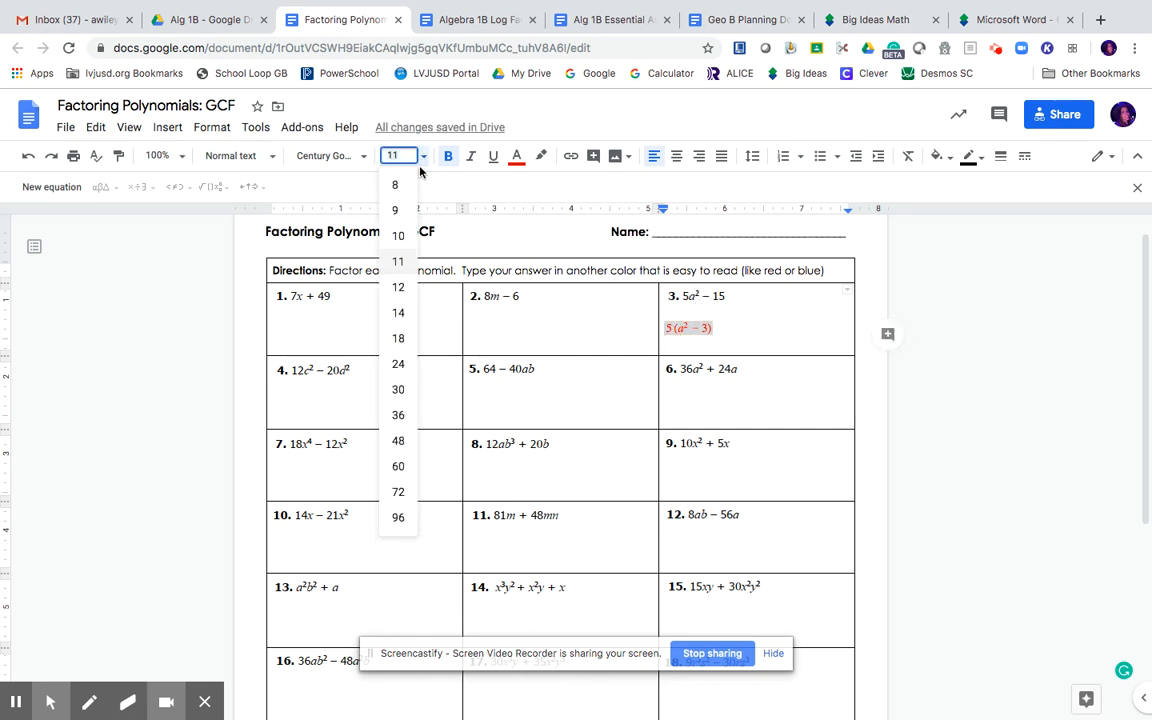
pyautogui.click(401, 311)
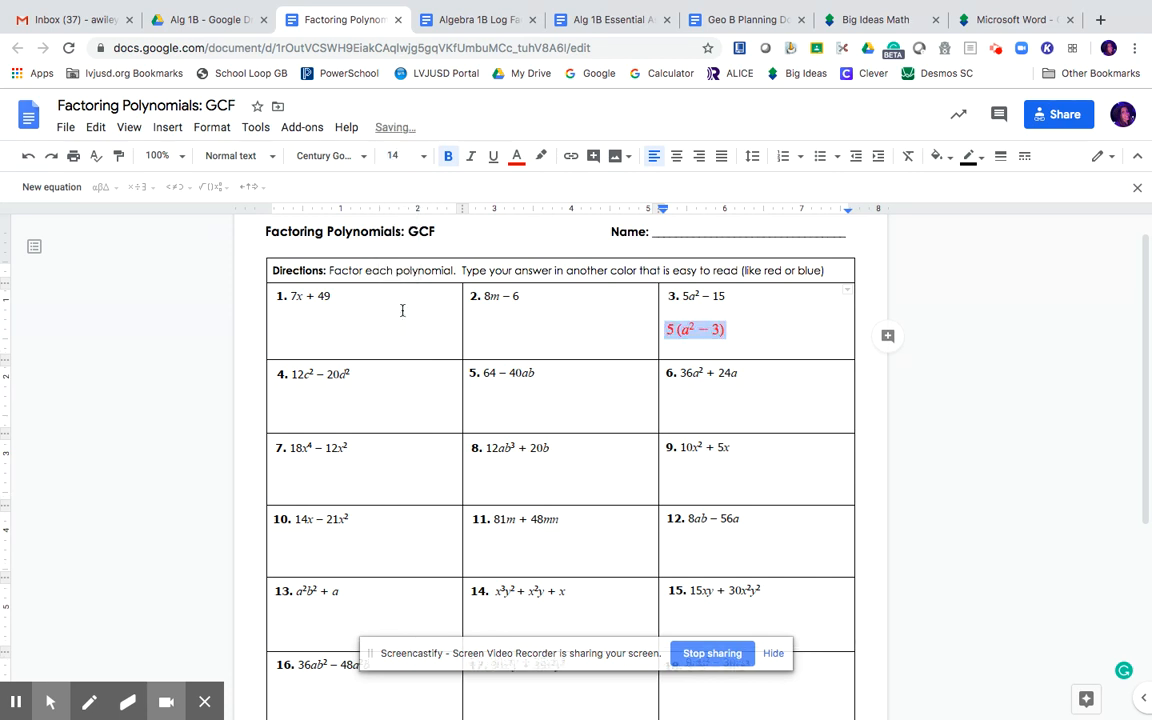
pyautogui.click(517, 157)
pyautogui.click(663, 205)
# - Try the Fredoka One font on the problem 3 equation, switch it back to Century Gothic, and deselect the equation
pyautogui.click(337, 160)
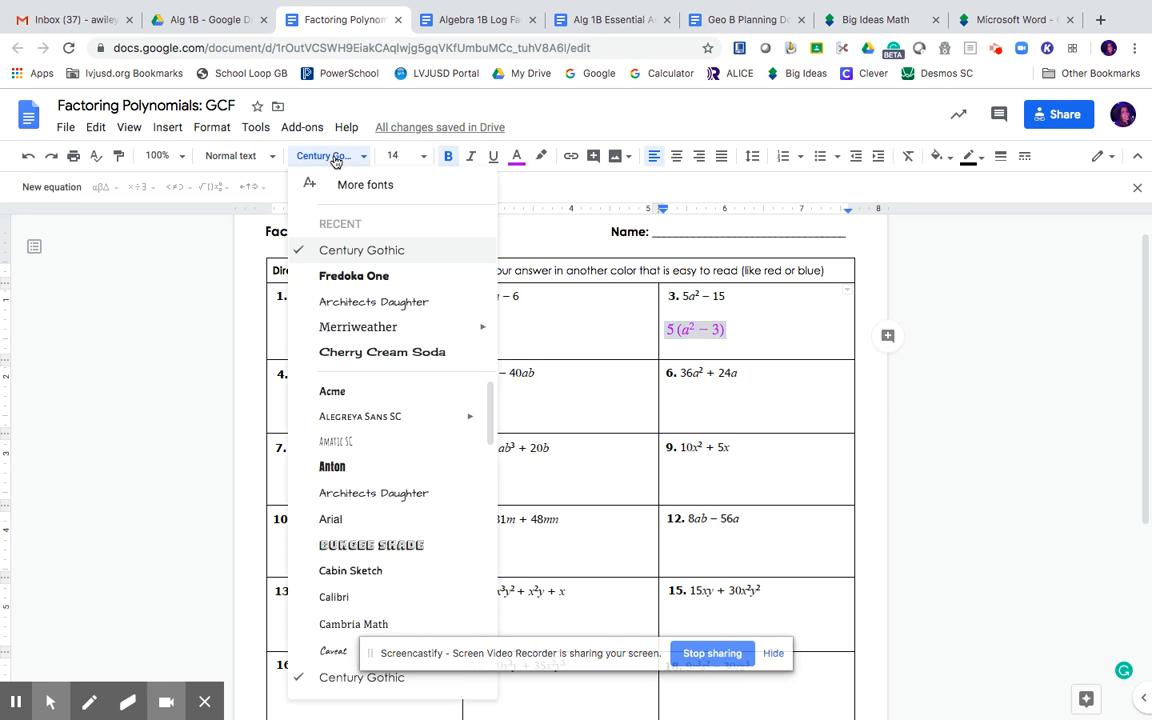
pyautogui.click(352, 277)
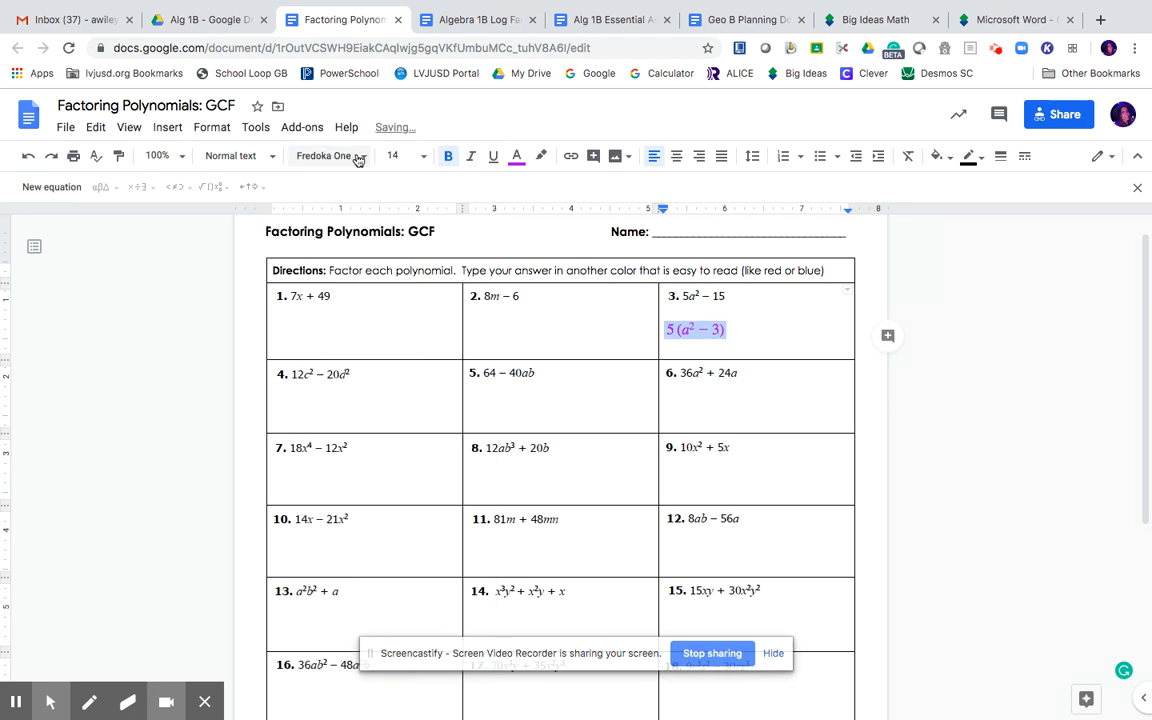
pyautogui.click(325, 156)
pyautogui.click(360, 276)
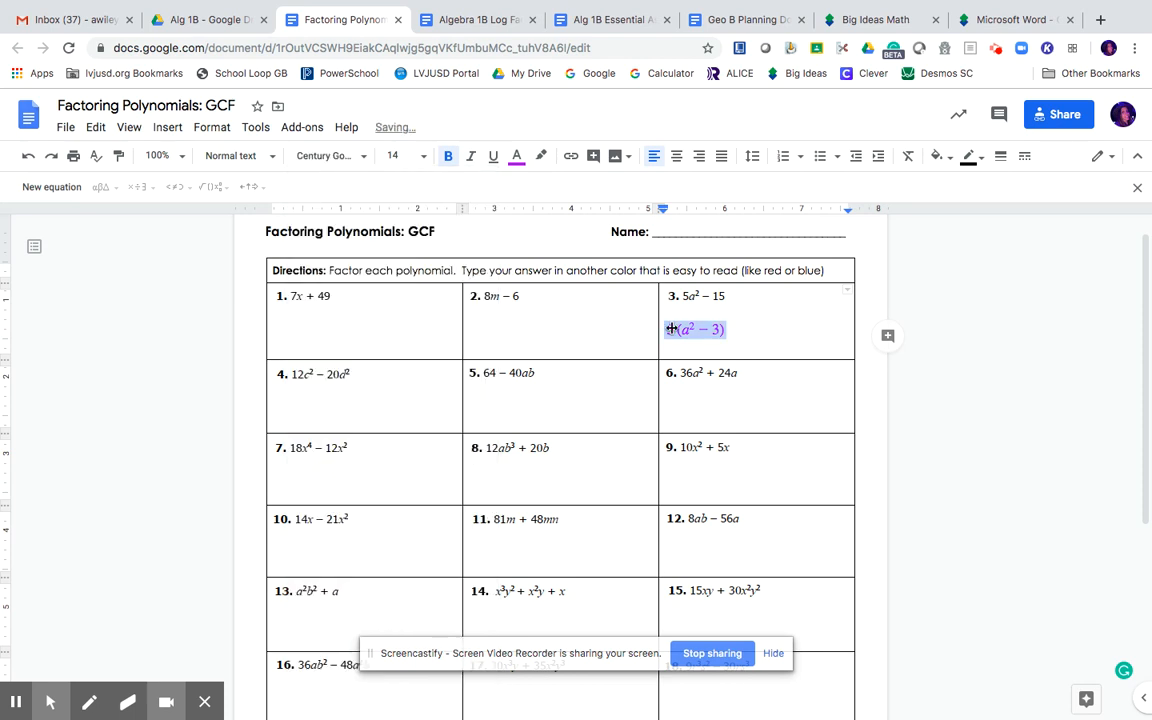
pyautogui.click(745, 330)
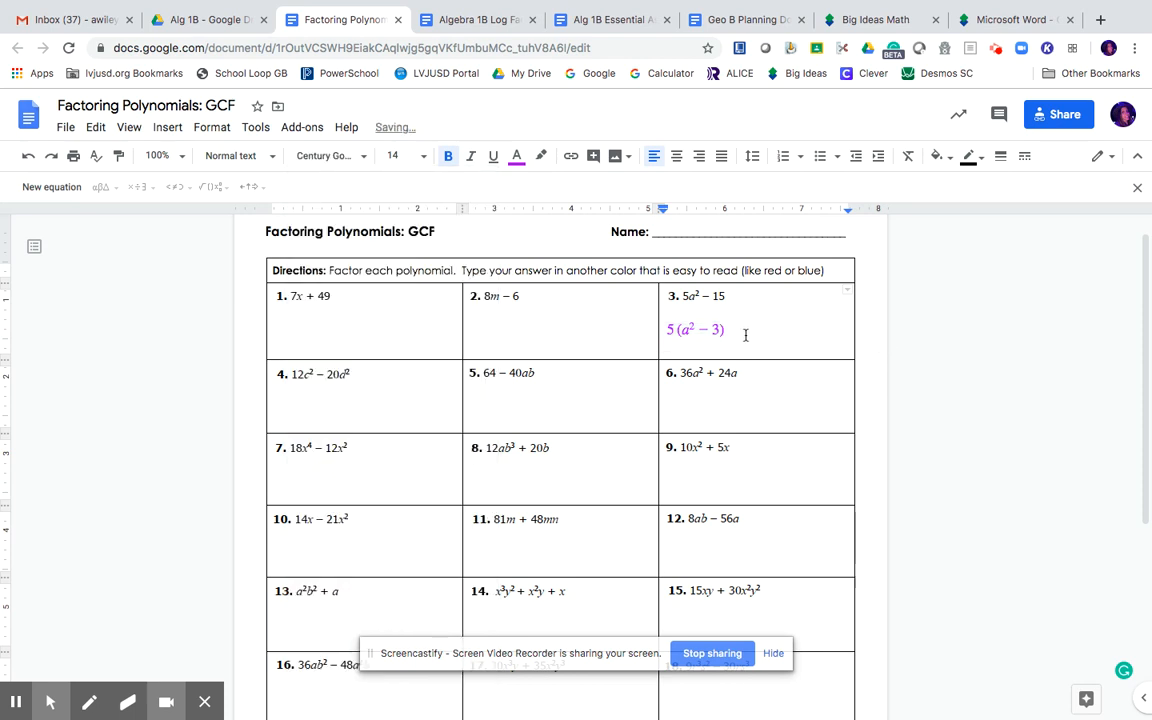